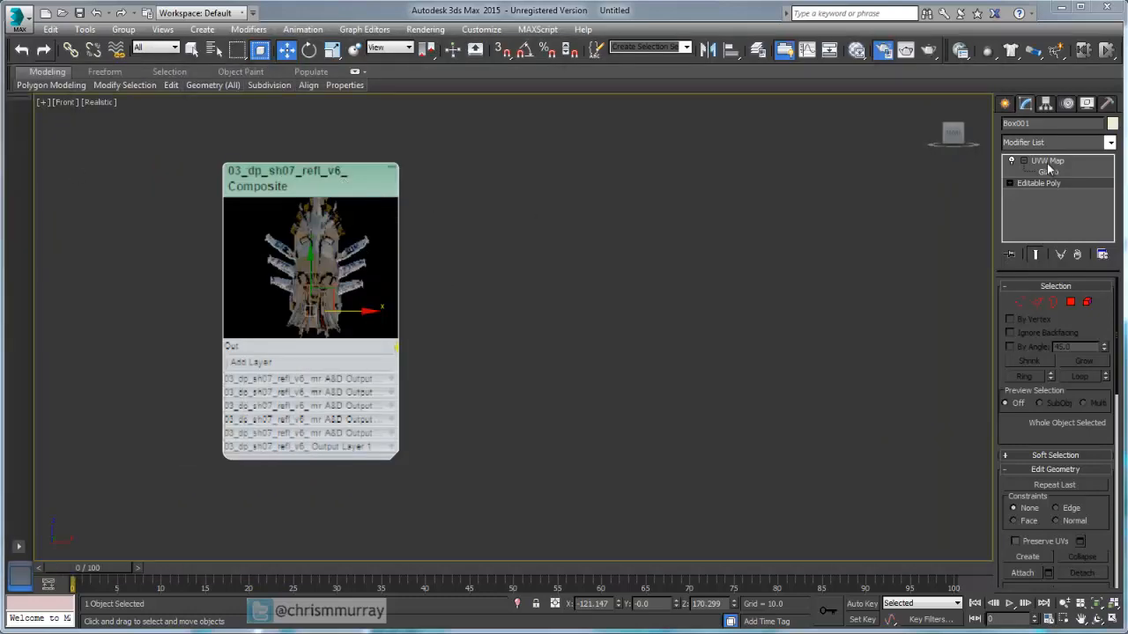
Inspect the composite node card in wireframe and shaded display, and examine the extent of its UVW Map gizmo.
{"action": "left_click", "coordinate": [452, 260]}
{"action": "key", "text": "F3"}
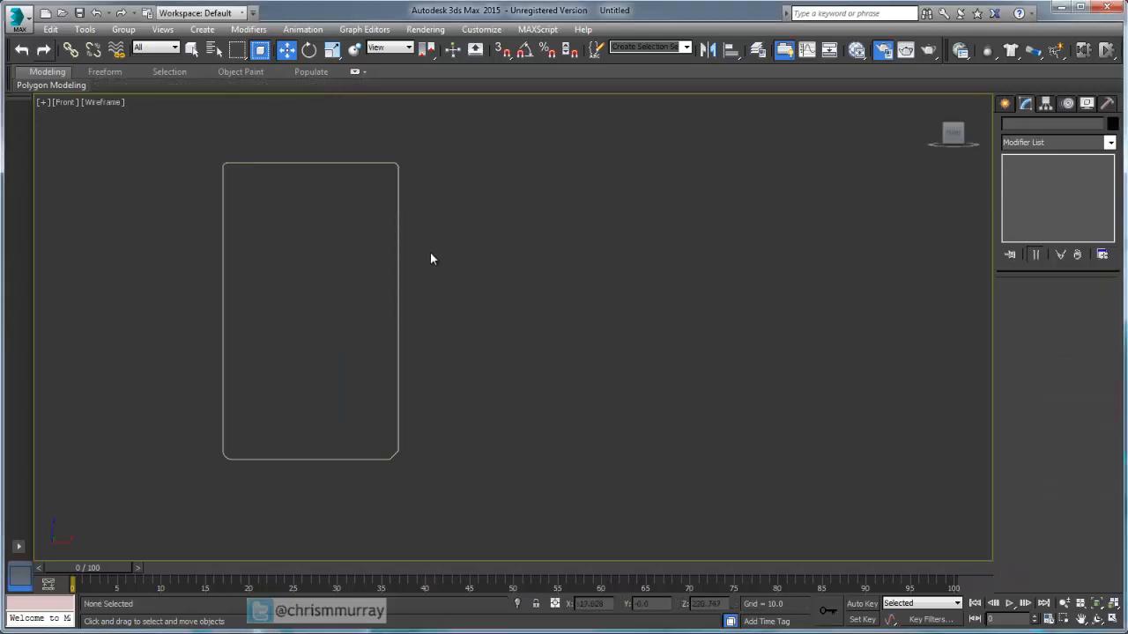
{"action": "middle_click_drag", "start_coordinate": [541, 257], "coordinate": [473, 290], "text": "alt"}
{"action": "key", "text": "F3"}
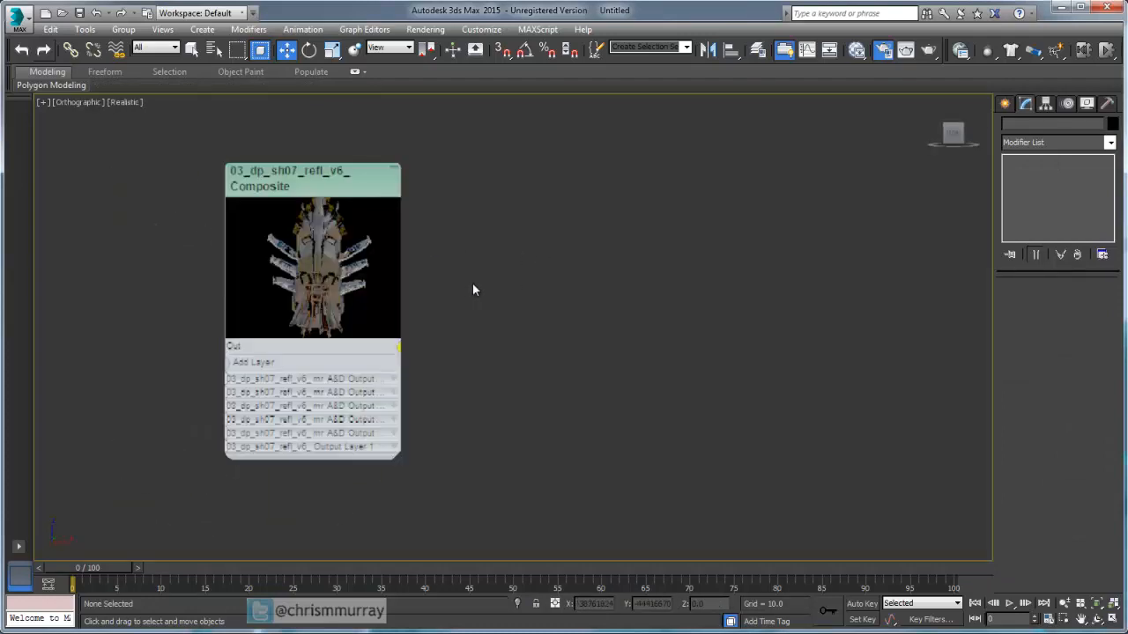
{"action": "left_click", "coordinate": [397, 241]}
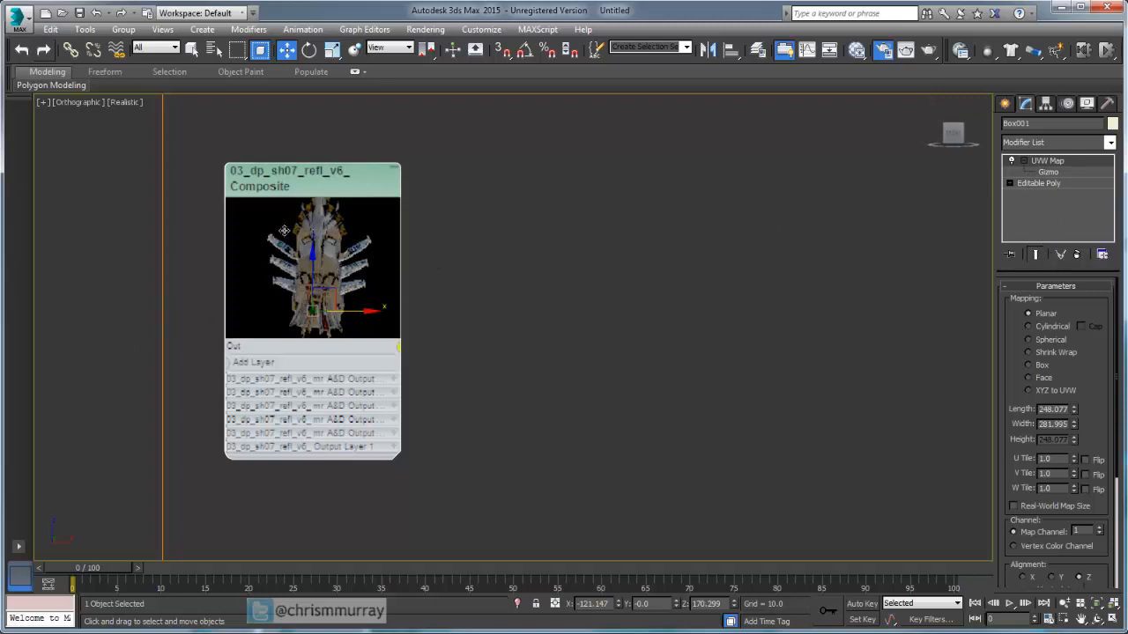
{"action": "scroll", "coordinate": [590, 345], "scroll_direction": "down", "scroll_amount": 2}
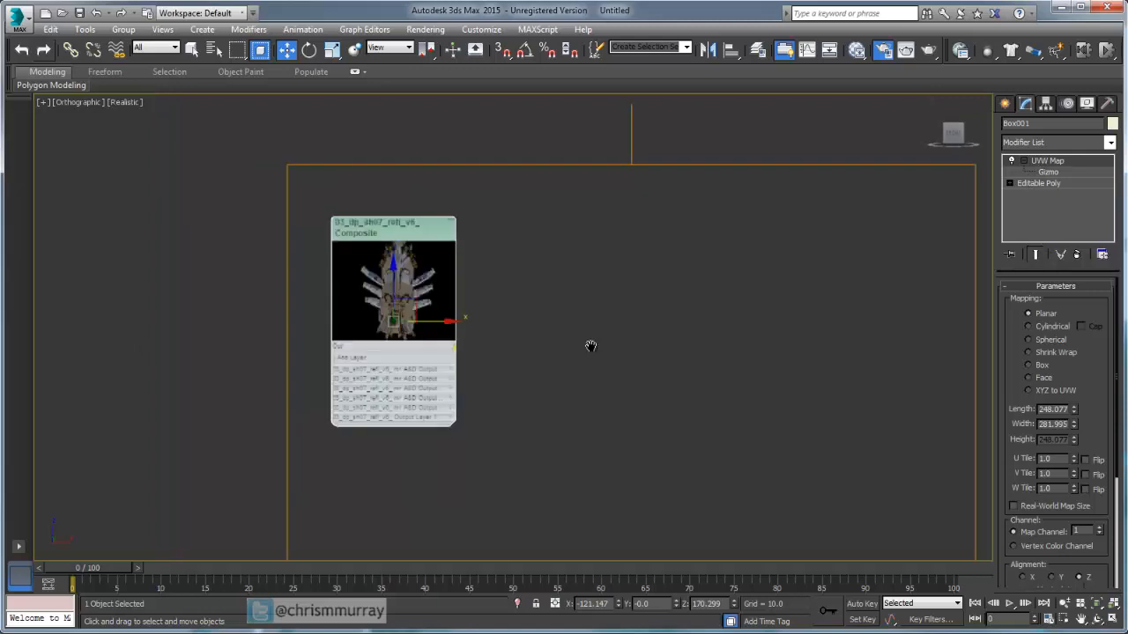
{"action": "scroll", "coordinate": [590, 346], "scroll_direction": "down", "scroll_amount": 4}
{"action": "middle_click_drag", "start_coordinate": [590, 345], "coordinate": [463, 269]}
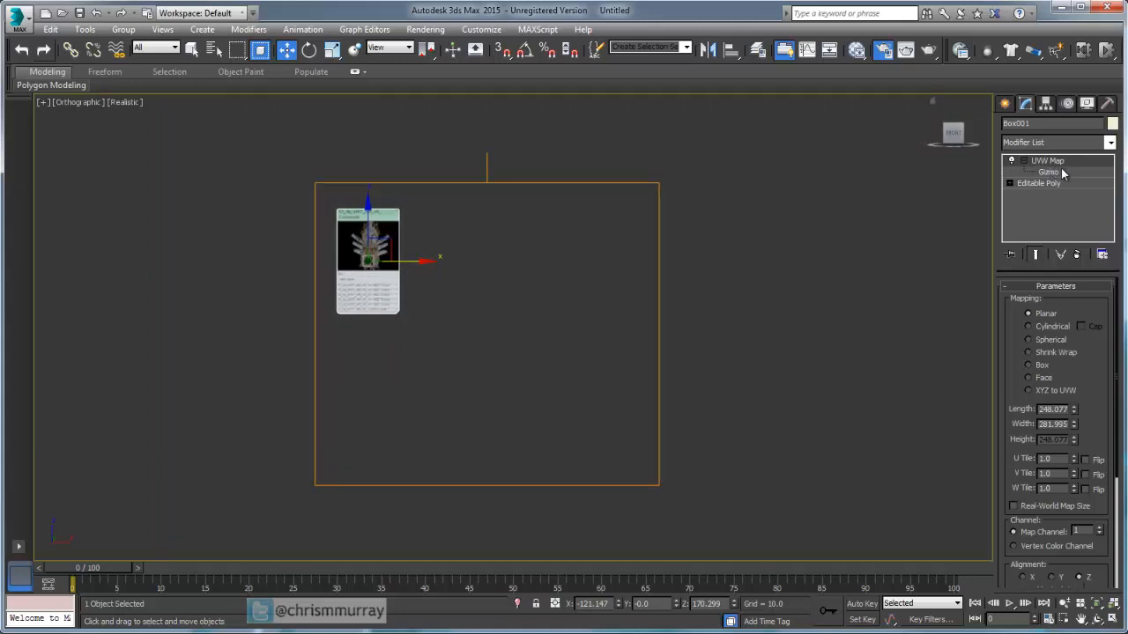
Use Bitmap Fit on the card's UVW Map modifier with the image SS-REnodes.png.
{"action": "left_click_drag", "start_coordinate": [1019, 449], "coordinate": [1018, 292]}
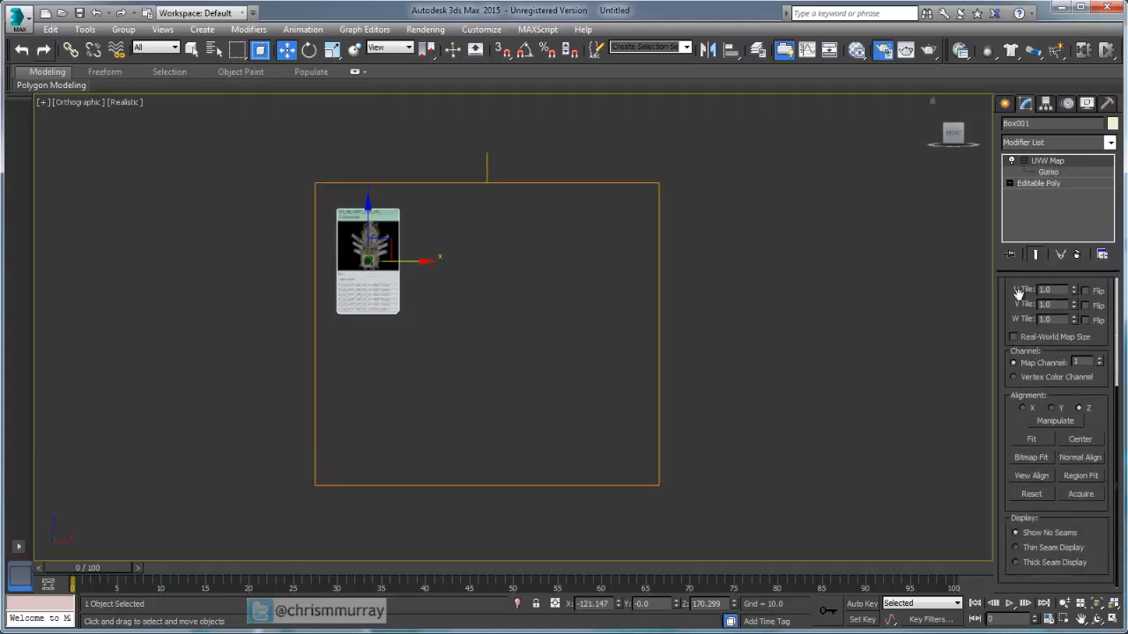
{"action": "left_click", "coordinate": [1030, 458]}
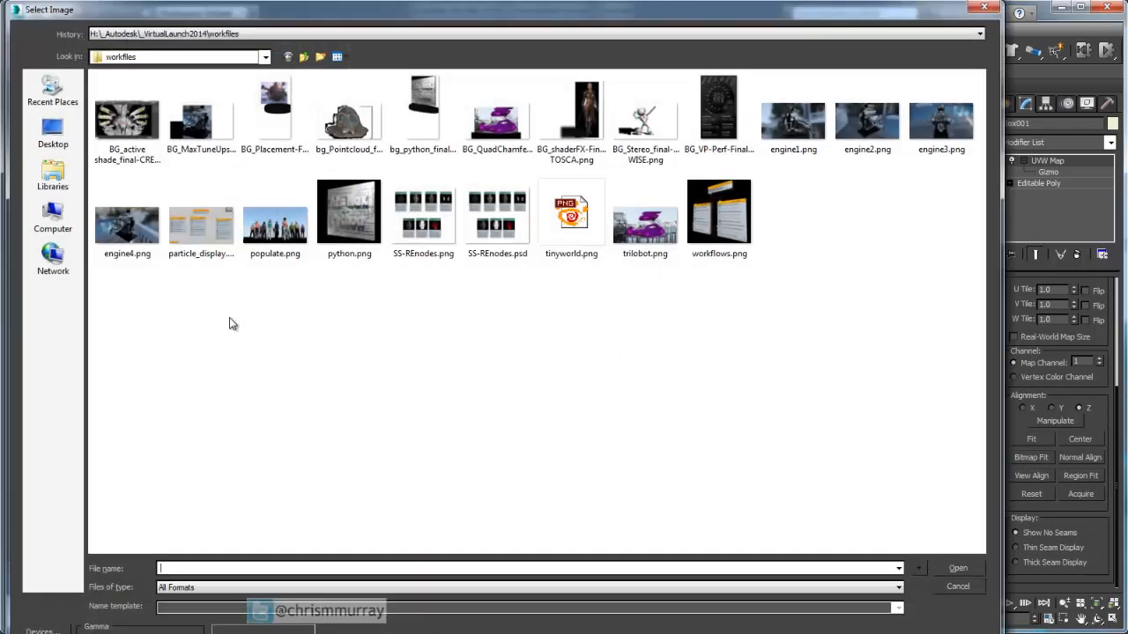
{"action": "left_click", "coordinate": [432, 231]}
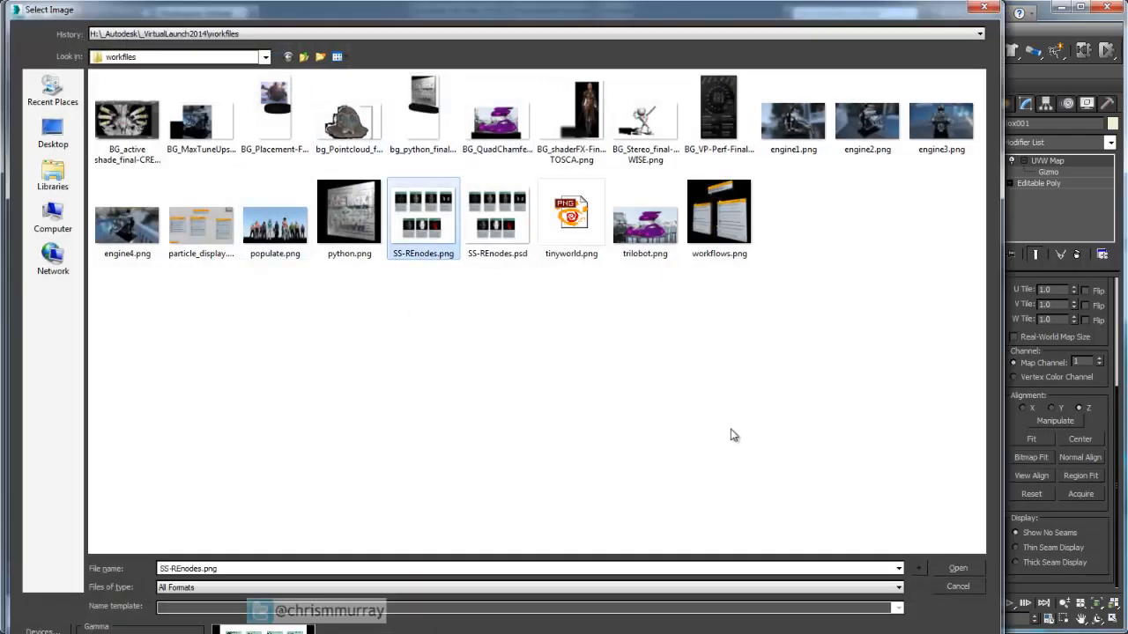
{"action": "left_click", "coordinate": [972, 566]}
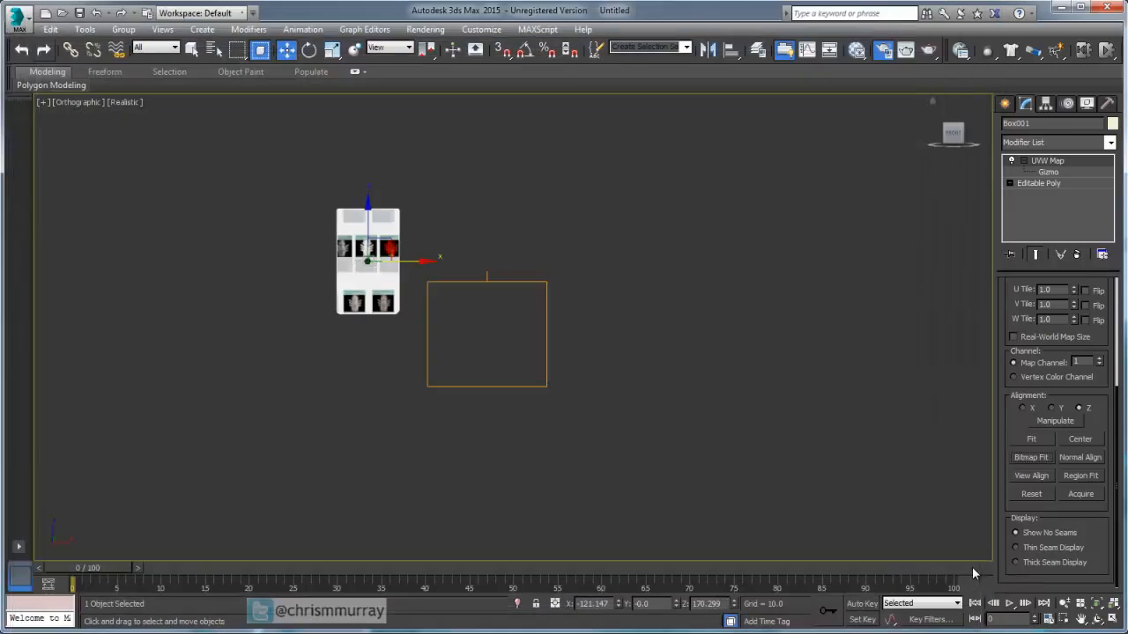
Move the UVW Map gizmo over the card to about X -51, Z 135.
{"action": "right_click", "coordinate": [498, 304]}
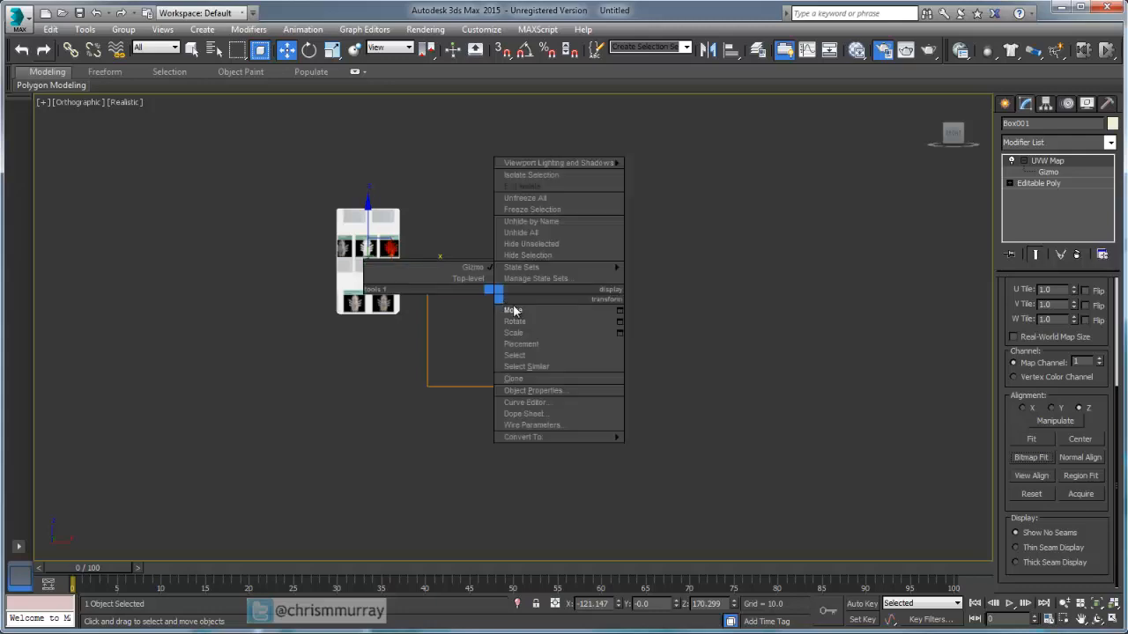
{"action": "left_click", "coordinate": [1045, 172]}
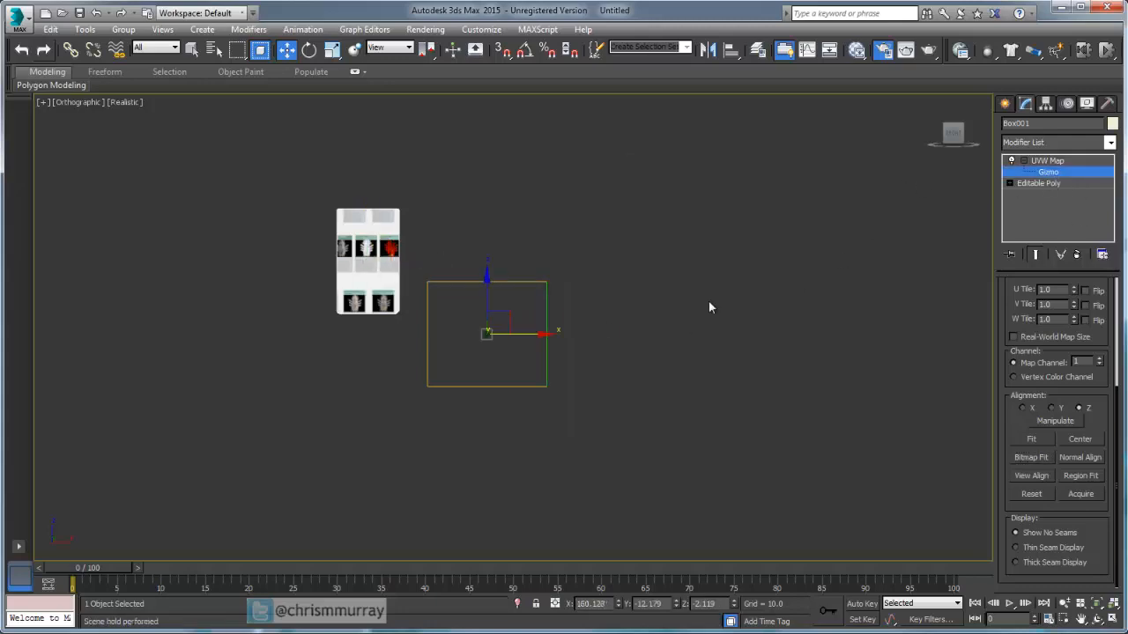
{"action": "left_click_drag", "start_coordinate": [504, 320], "coordinate": [416, 261]}
{"action": "scroll", "coordinate": [423, 267], "scroll_direction": "up", "scroll_amount": 3}
{"action": "middle_click_drag", "start_coordinate": [424, 267], "coordinate": [544, 266]}
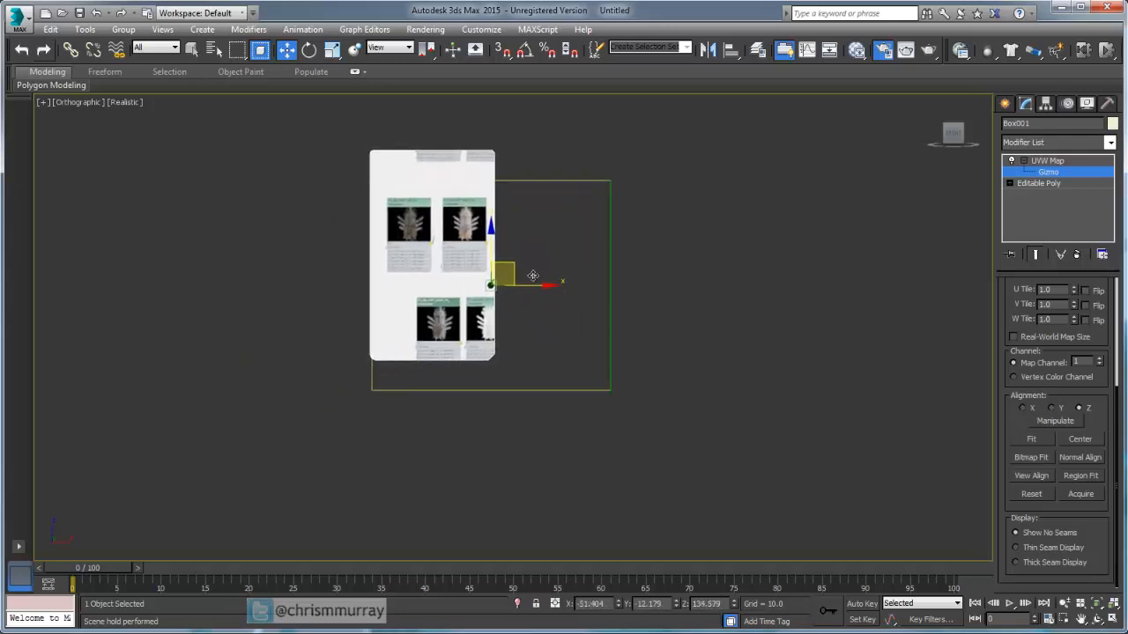
Scale the mapping gizmo uniformly to about 243% and move it to about X 132, Z 20 to frame the refl composite node.
{"action": "right_click", "coordinate": [485, 254]}
{"action": "left_click", "coordinate": [529, 294]}
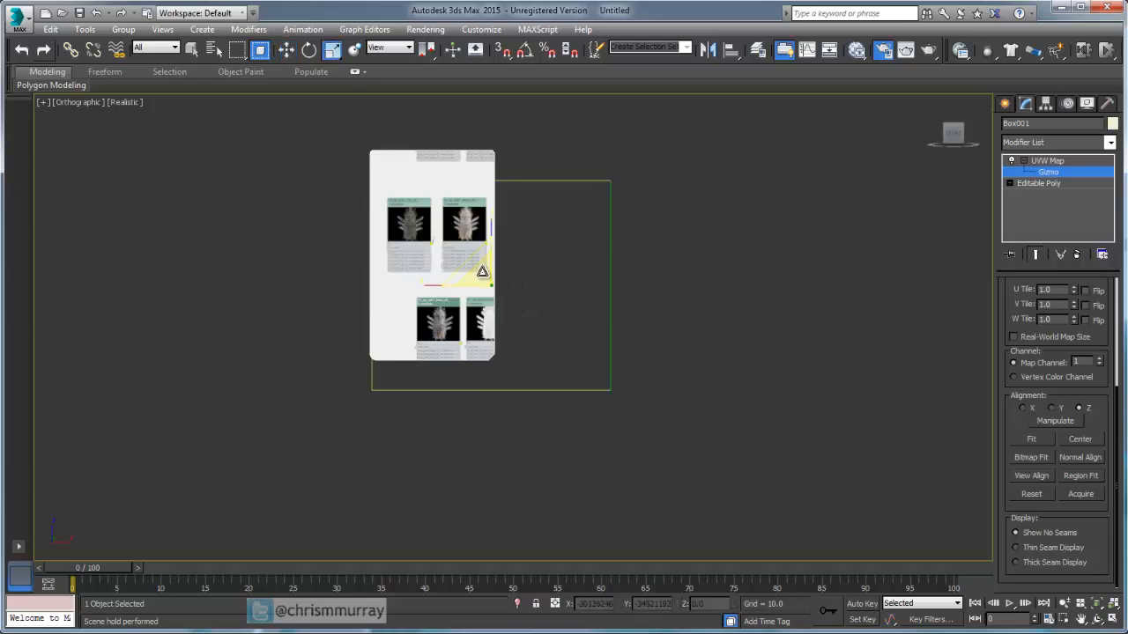
{"action": "left_click_drag", "start_coordinate": [482, 270], "coordinate": [496, 157]}
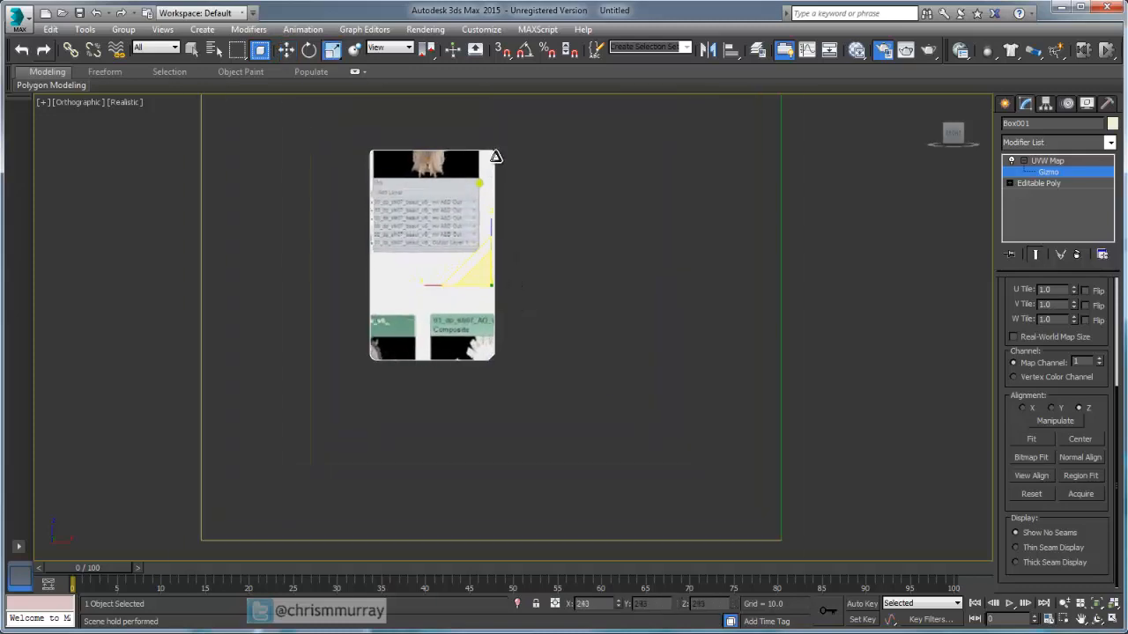
{"action": "right_click", "coordinate": [518, 274]}
{"action": "left_click", "coordinate": [534, 290]}
{"action": "left_click_drag", "start_coordinate": [507, 262], "coordinate": [660, 360]}
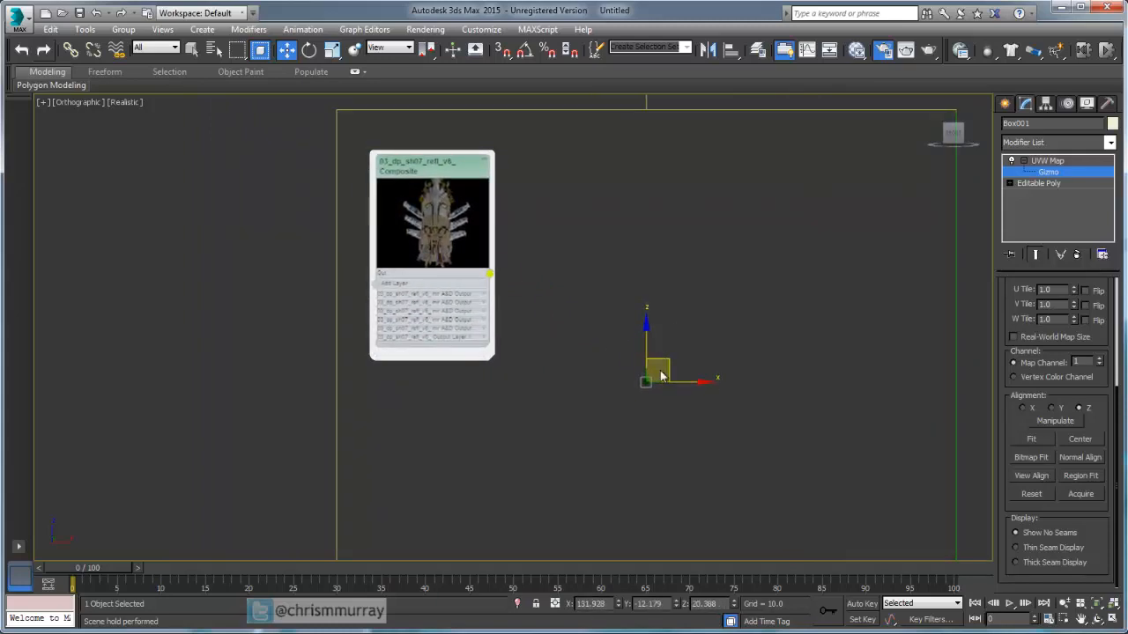
Undo the gizmo moves, the scaling and the bitmap fit on the card's mapping.
{"action": "key", "text": "ctrl+z"}
{"action": "key", "text": "ctrl+z"}
{"action": "key", "text": "ctrl+z"}
{"action": "key", "text": "ctrl+z"}
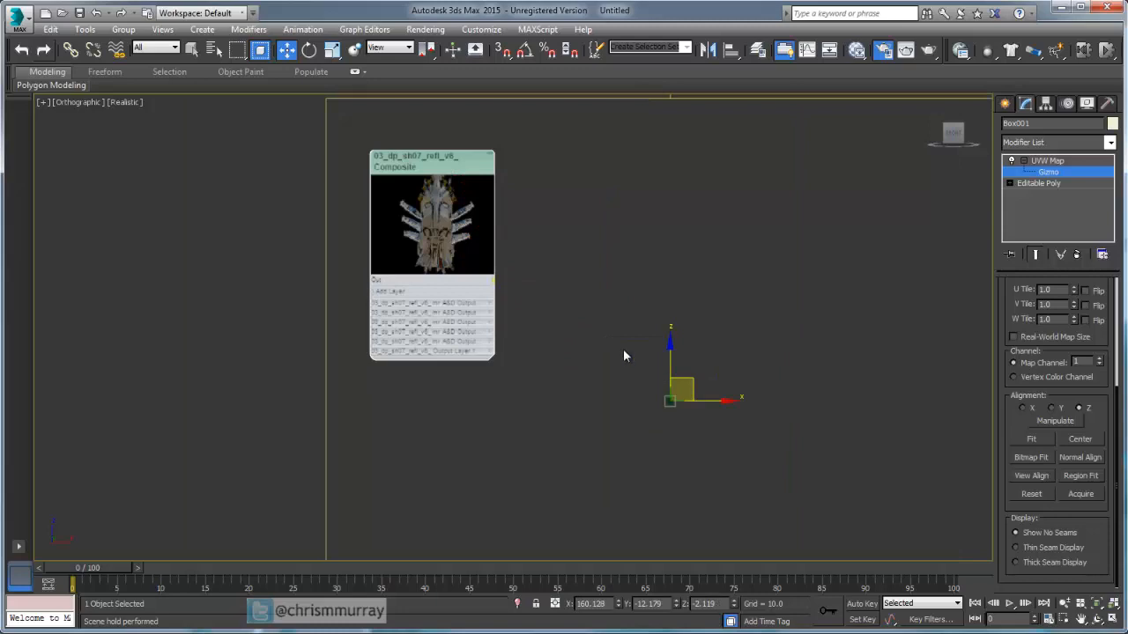
{"action": "middle_click_drag", "start_coordinate": [579, 281], "coordinate": [428, 272]}
{"action": "scroll", "coordinate": [466, 296], "scroll_direction": "down", "scroll_amount": 2}
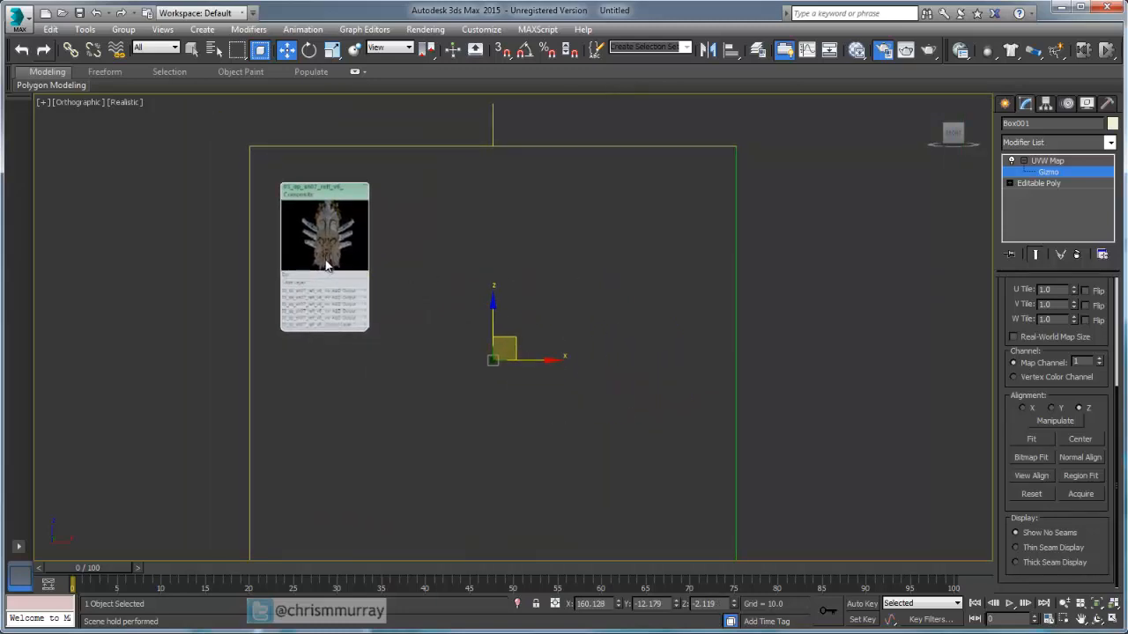
Leave gizmo editing and clone the card as one independent copy about 309 units along positive X.
{"action": "left_click", "coordinate": [1024, 161]}
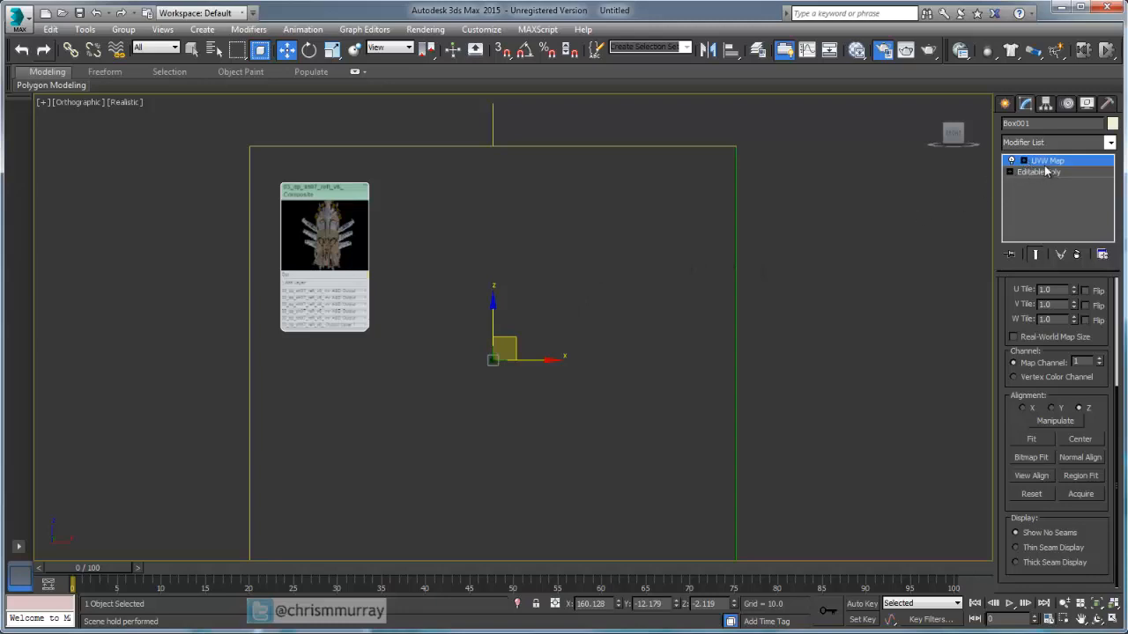
{"action": "right_click", "coordinate": [428, 252]}
{"action": "left_click", "coordinate": [446, 266]}
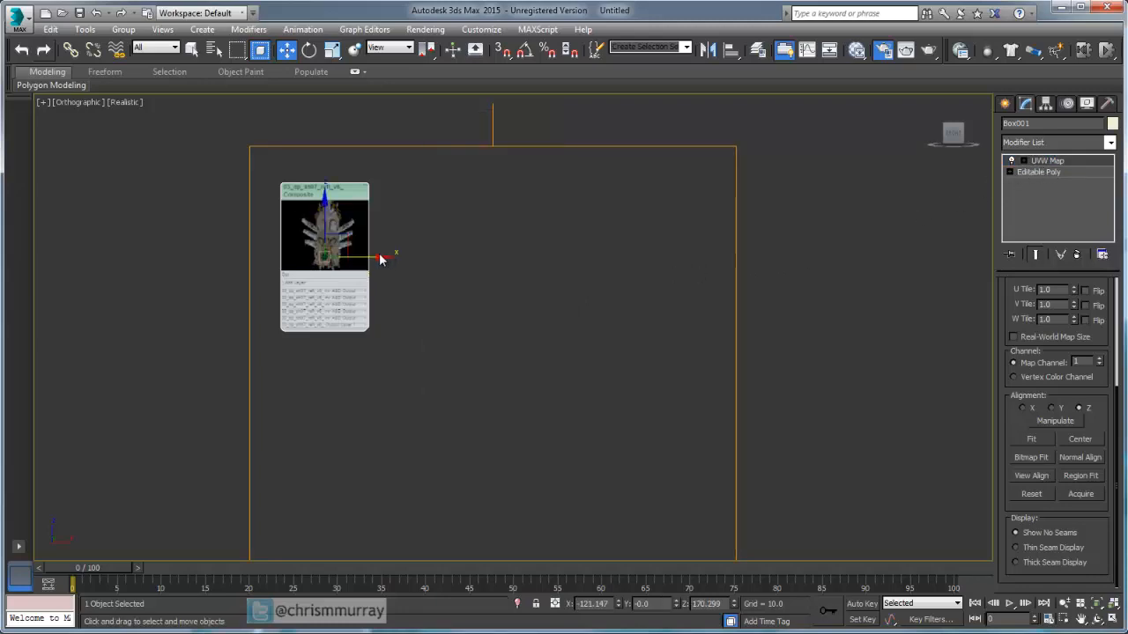
{"action": "left_click_drag", "start_coordinate": [379, 258], "coordinate": [564, 258], "text": "shift"}
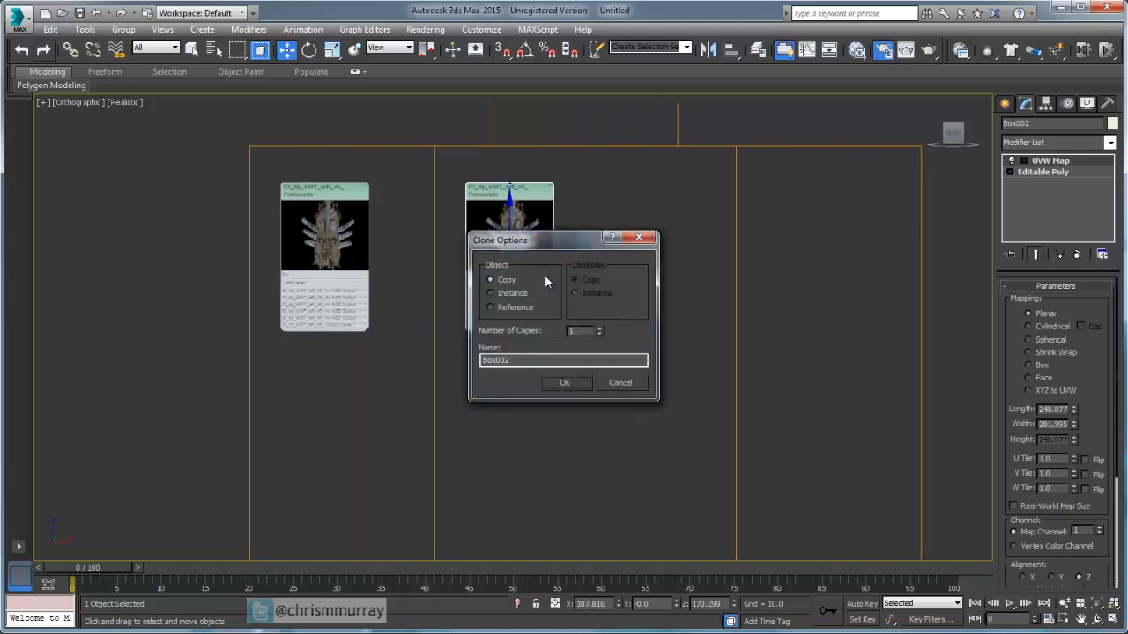
{"action": "left_click", "coordinate": [569, 383]}
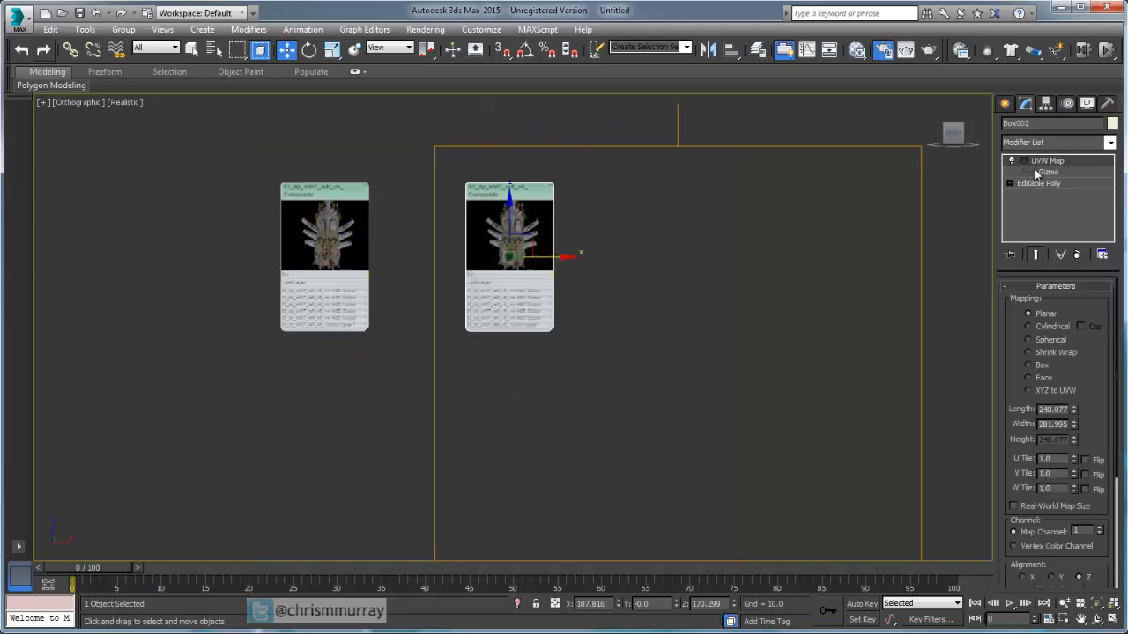
Try shifting the cloned card's UVW Map gizmo along X, cancel the move, and undo the clone.
{"action": "left_click", "coordinate": [1038, 173]}
{"action": "left_click_drag", "start_coordinate": [746, 359], "coordinate": [618, 359]}
{"action": "right_click", "coordinate": [619, 360]}
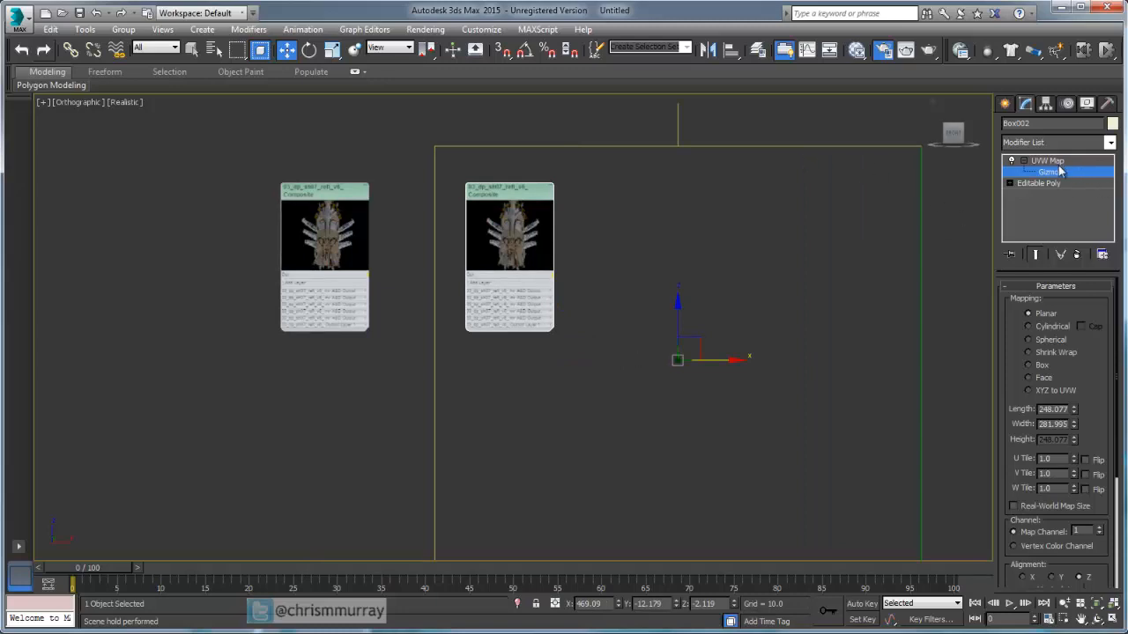
{"action": "key", "text": "ctrl+z"}
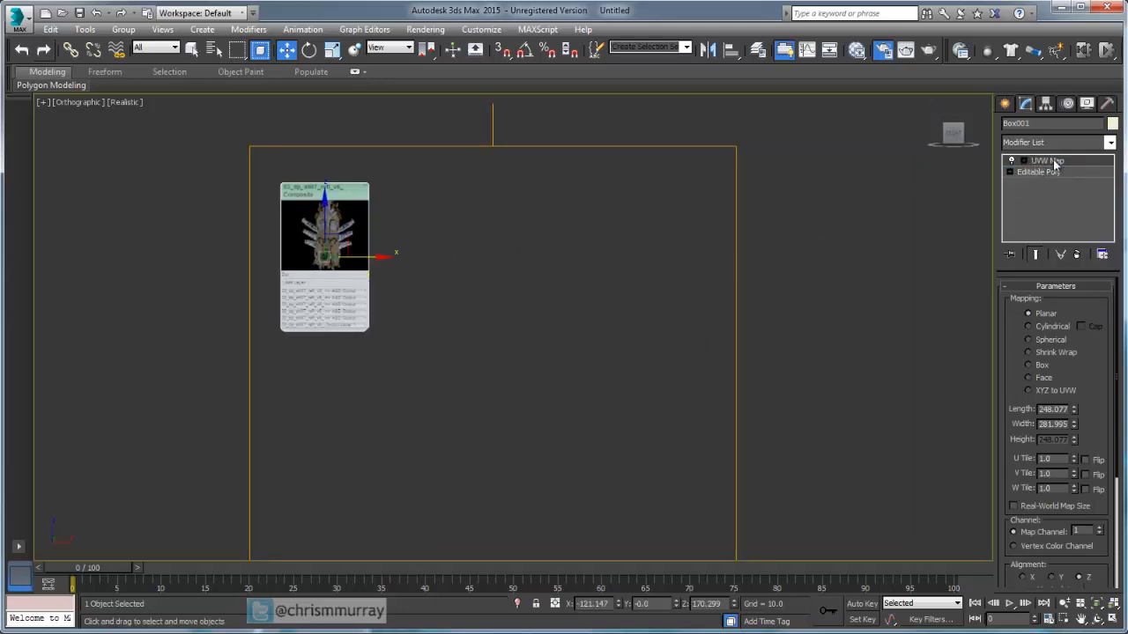
Enter the Element level of the Editable Poly beneath the UVW Map modifier, with the whole card selected.
{"action": "left_click", "coordinate": [1023, 161]}
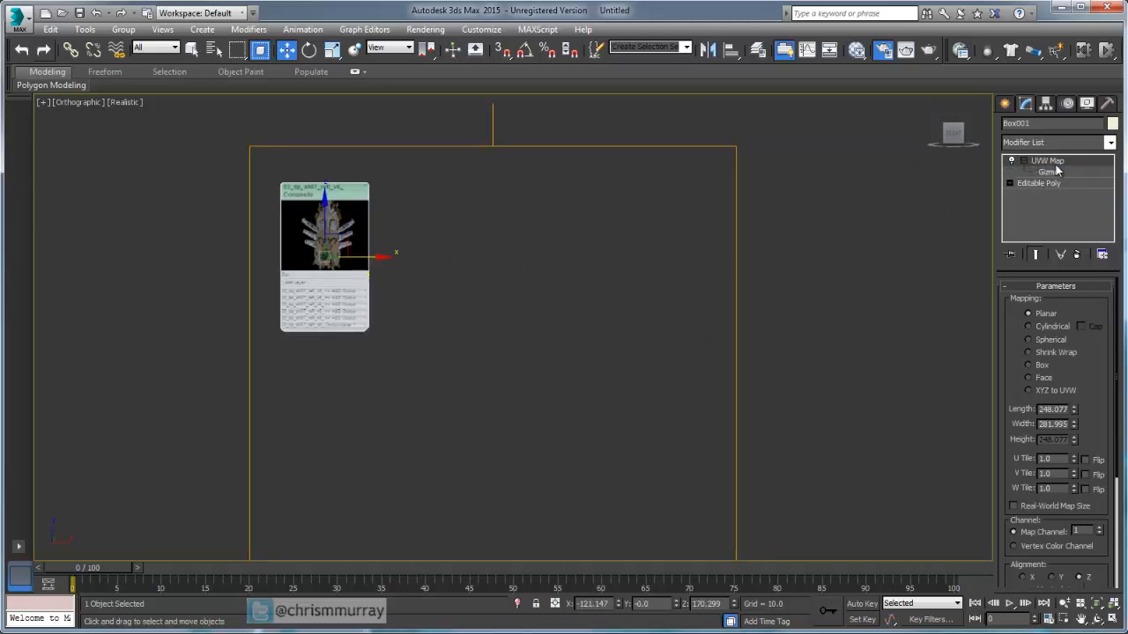
{"action": "left_click", "coordinate": [1068, 172]}
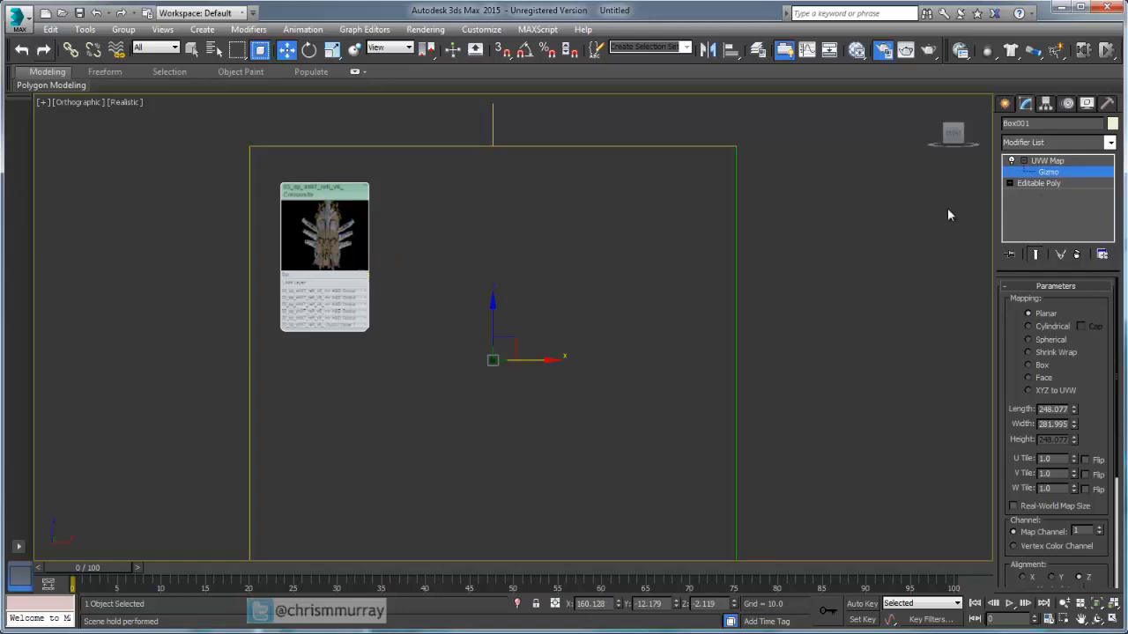
{"action": "left_click", "coordinate": [1022, 183]}
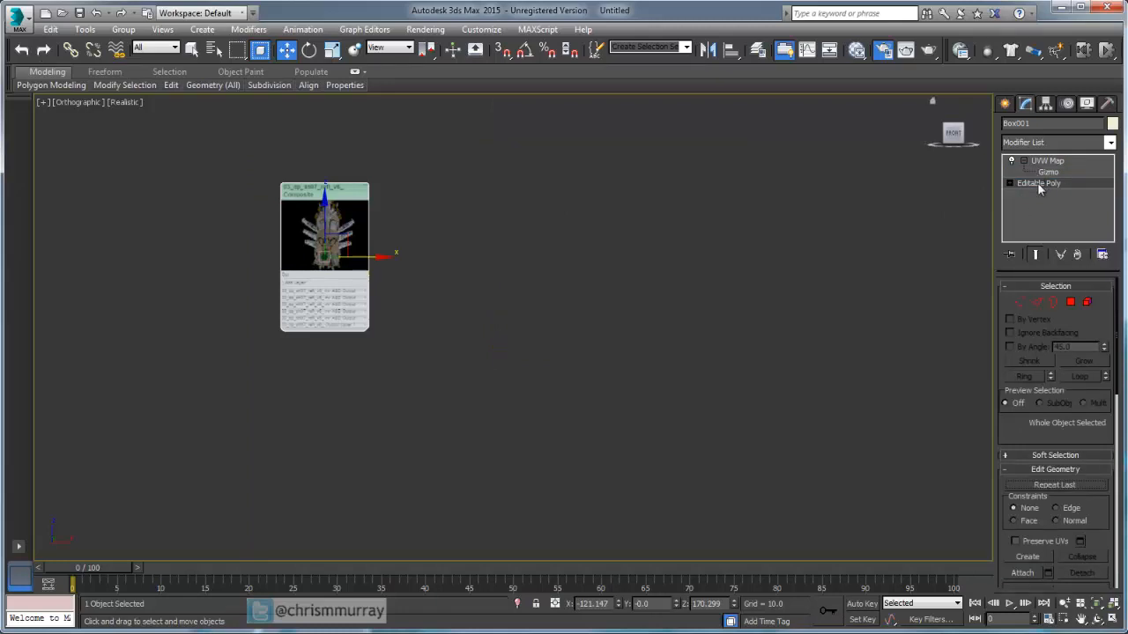
{"action": "left_click", "coordinate": [1086, 302]}
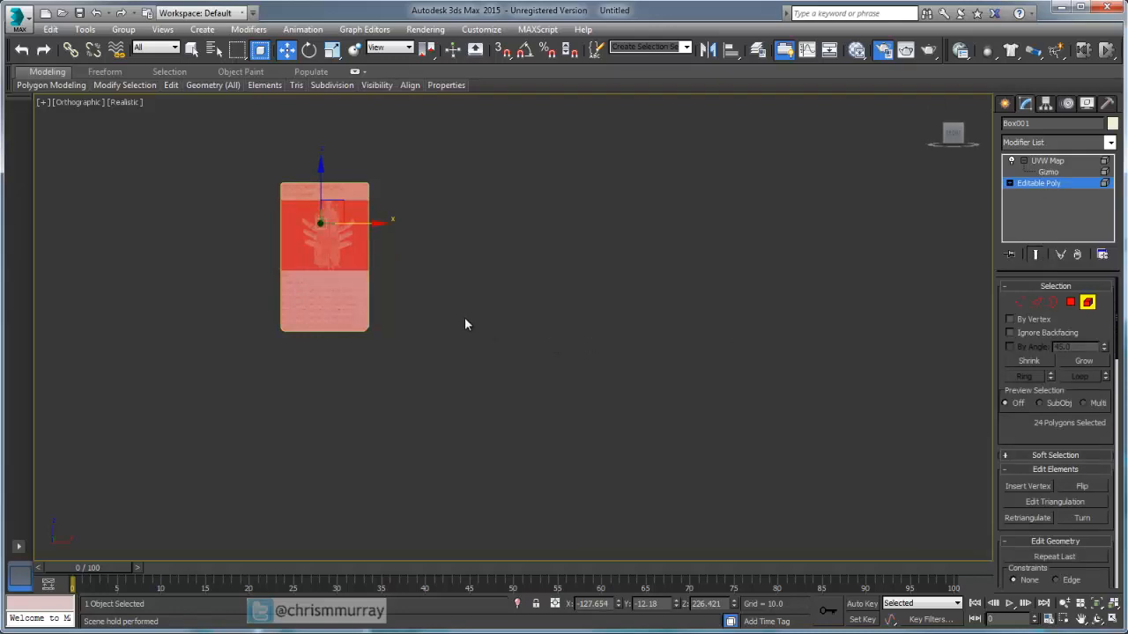
{"action": "scroll", "coordinate": [337, 263], "scroll_direction": "up", "scroll_amount": 2}
{"action": "middle_click_drag", "start_coordinate": [337, 264], "coordinate": [351, 310]}
{"action": "scroll", "coordinate": [350, 309], "scroll_direction": "up", "scroll_amount": 2}
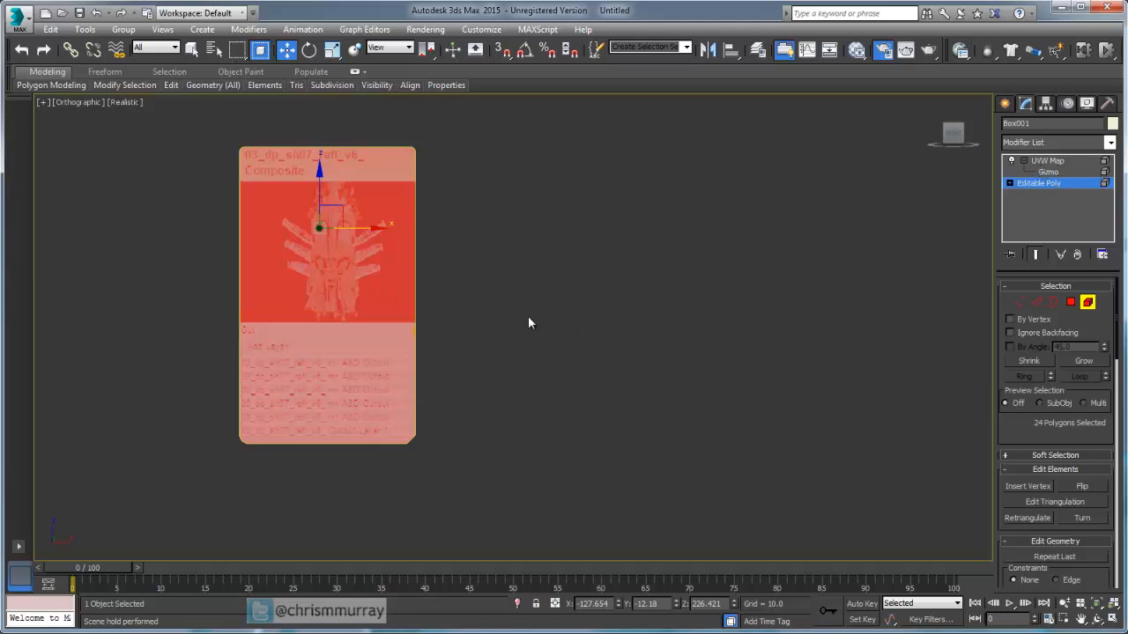
{"action": "middle_click_drag", "start_coordinate": [421, 278], "coordinate": [366, 314]}
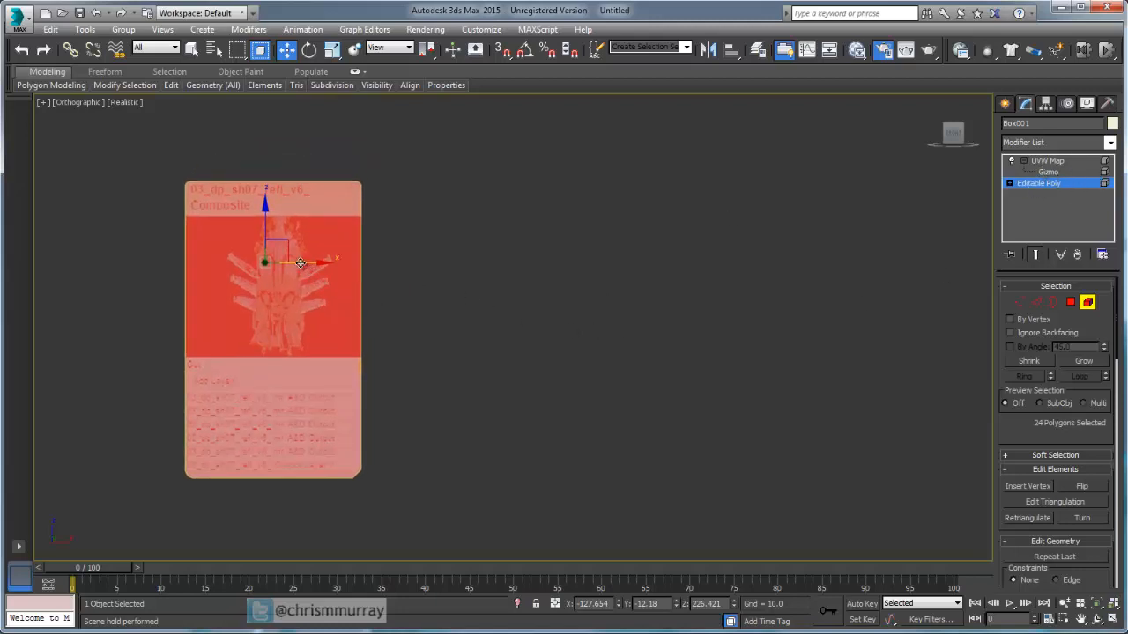
Clone the selected card about 190 units along positive X, using Clone To Element to keep it in the same mesh.
{"action": "left_click_drag", "start_coordinate": [300, 263], "coordinate": [527, 354]}
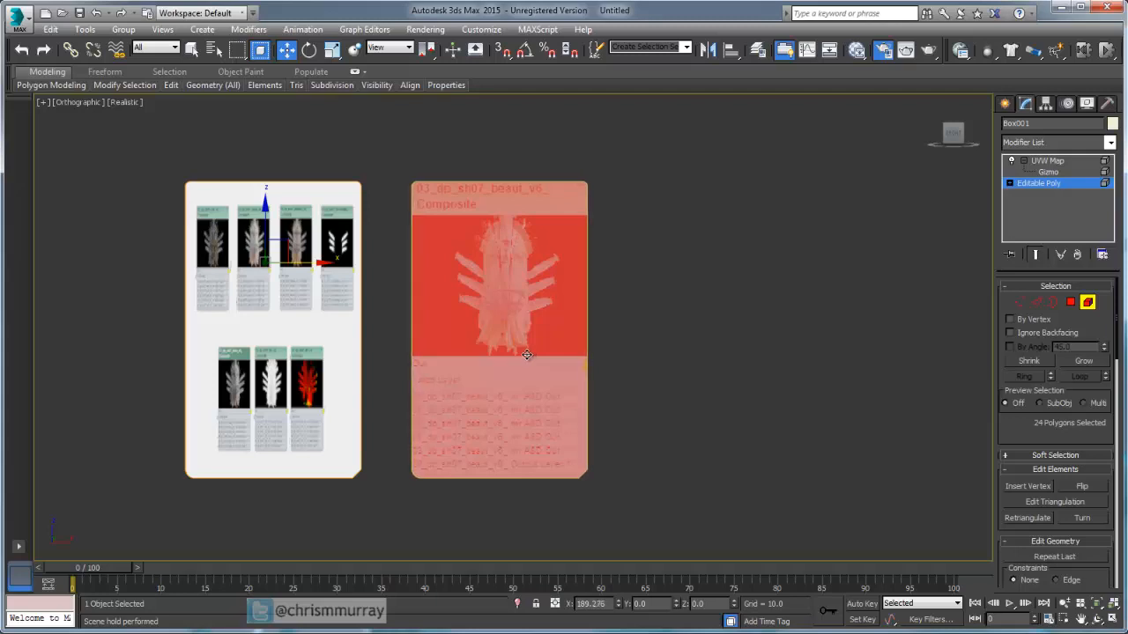
{"action": "left_click_drag", "start_coordinate": [526, 354], "coordinate": [528, 354], "text": "shift"}
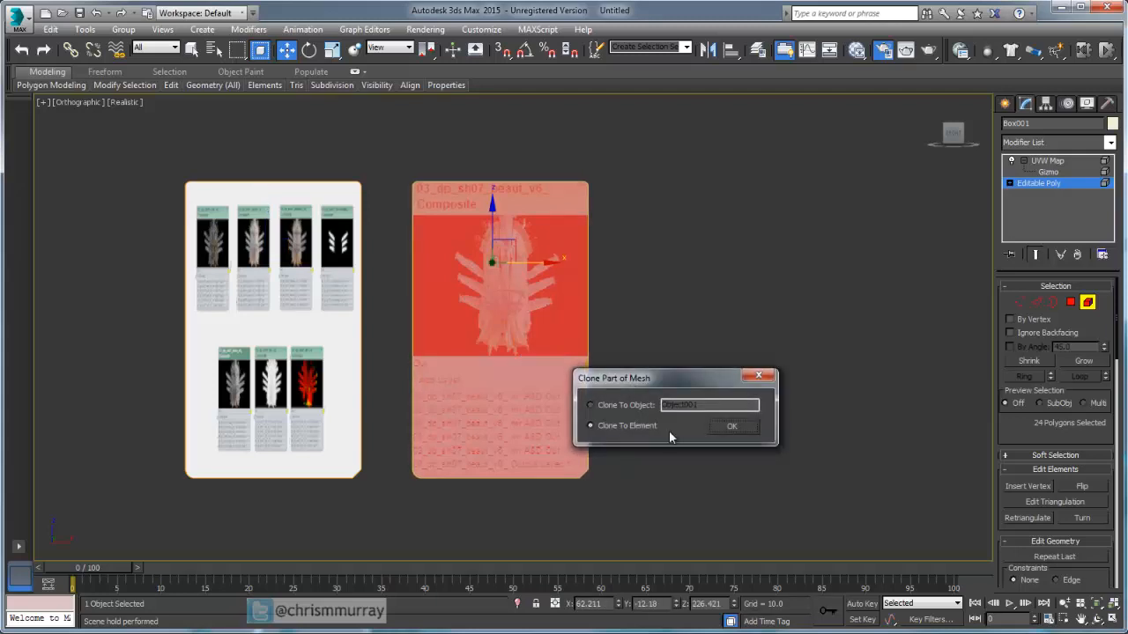
{"action": "left_click", "coordinate": [739, 427]}
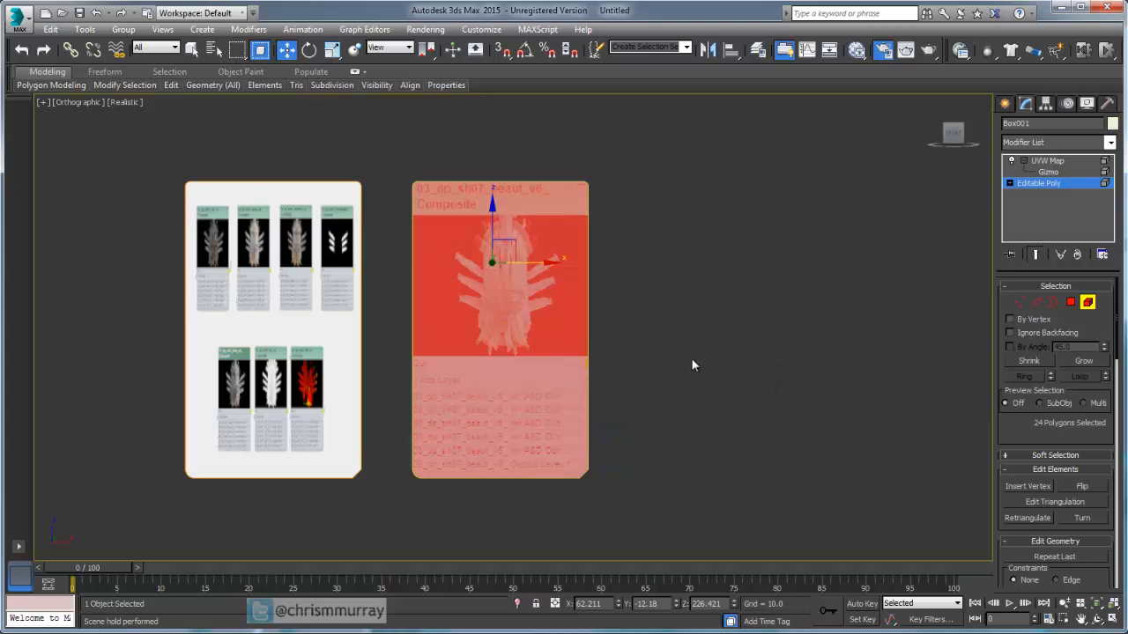
{"action": "middle_click_drag", "start_coordinate": [692, 364], "coordinate": [664, 358]}
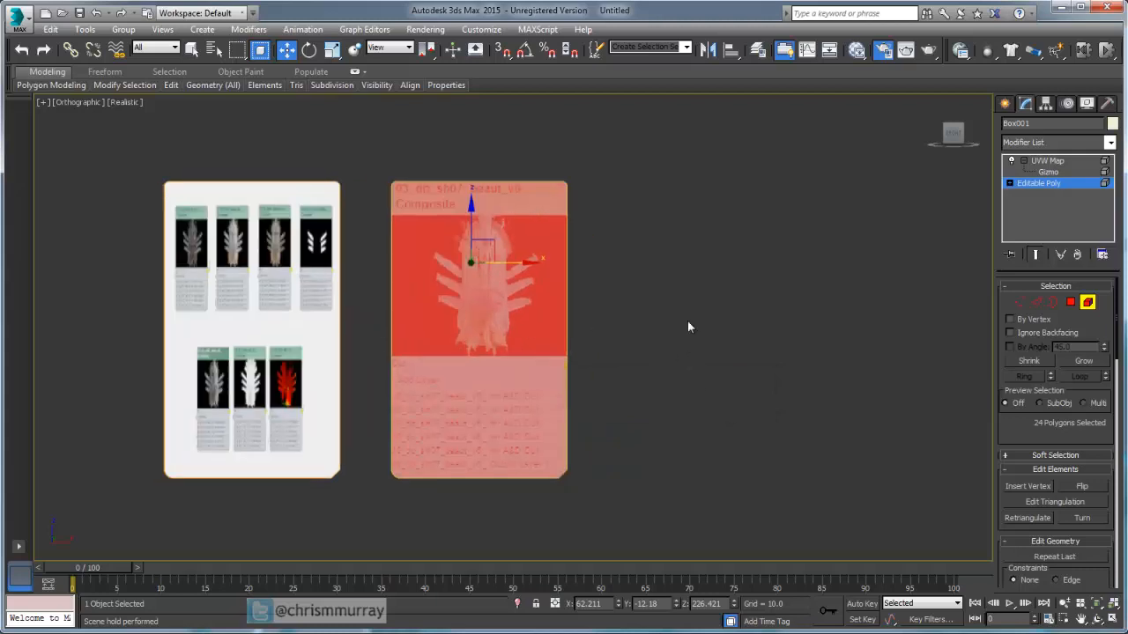
Leave the Editable Poly's Element level and switch to the UVW Map modifier in the modifier stack.
{"action": "left_click", "coordinate": [1087, 302]}
{"action": "left_click", "coordinate": [1041, 162]}
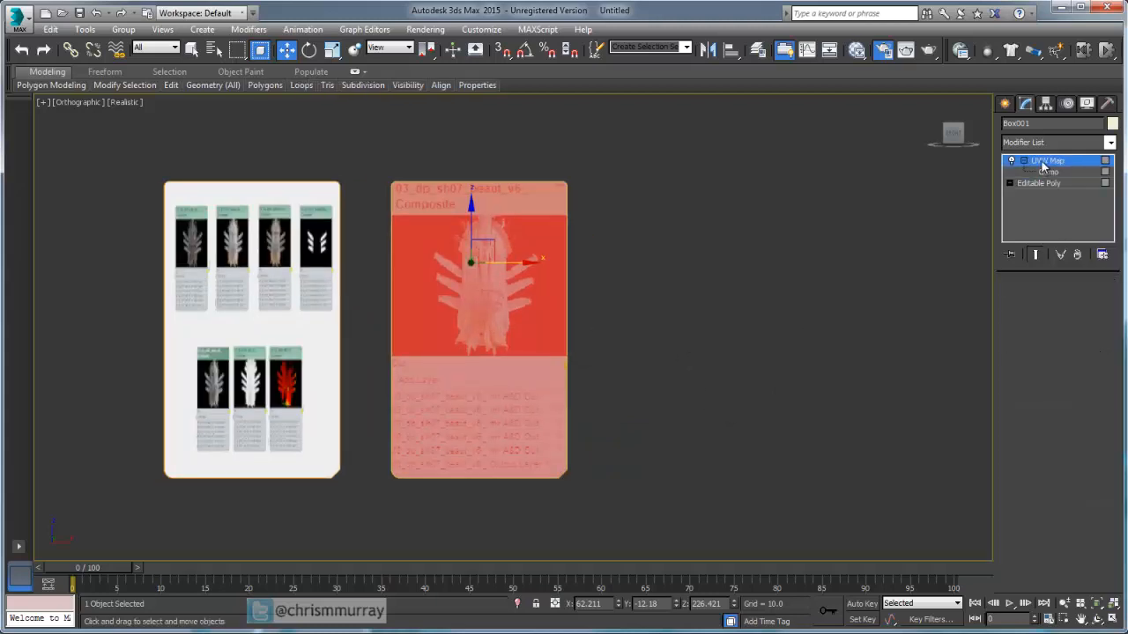
{"action": "left_click", "coordinate": [1052, 183]}
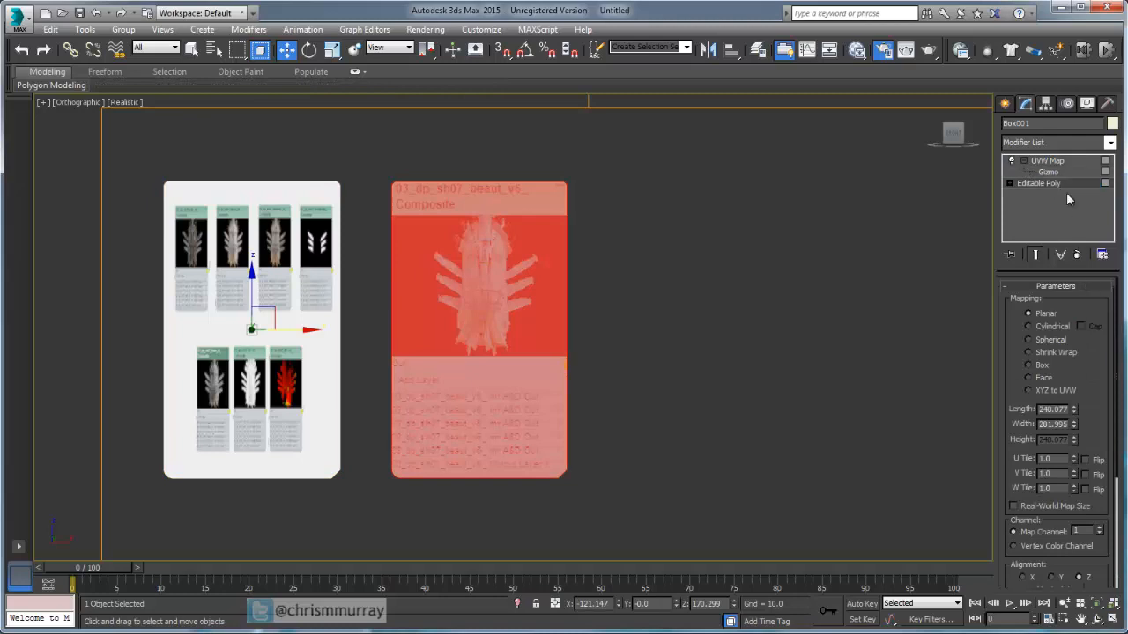
Check the two cards' textures with the UVW Map modifier active and return to the Editable Poly's Element level.
{"action": "left_click", "coordinate": [1072, 302]}
{"action": "left_click", "coordinate": [1047, 161]}
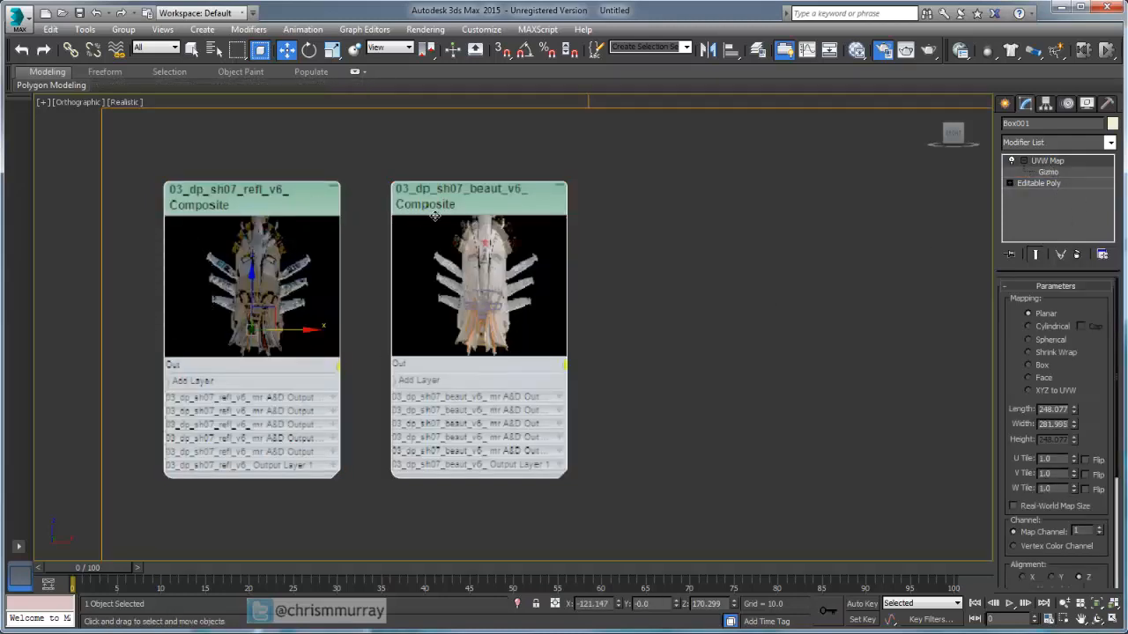
{"action": "left_click", "coordinate": [1043, 183]}
{"action": "left_click", "coordinate": [1087, 302]}
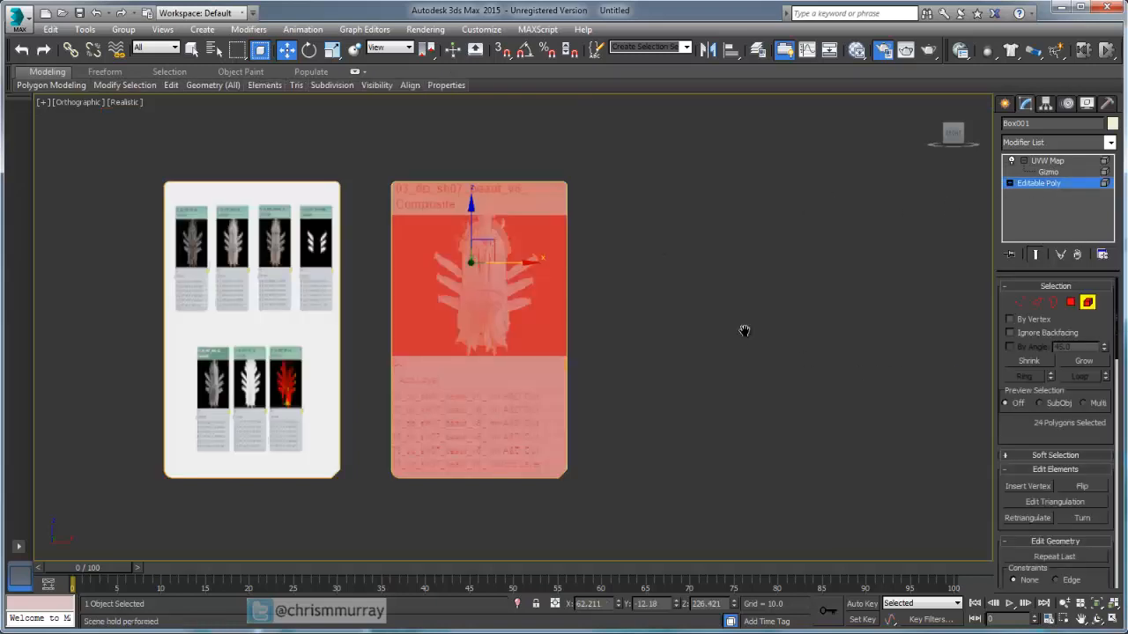
Clone the second card twice along positive X using Clone To Element, ending at about X 449, to complete a row of four.
{"action": "middle_click_drag", "start_coordinate": [744, 330], "coordinate": [556, 330]}
{"action": "scroll", "coordinate": [556, 329], "scroll_direction": "down", "scroll_amount": 2}
{"action": "left_click_drag", "start_coordinate": [399, 288], "coordinate": [731, 311], "text": "shift"}
{"action": "left_click", "coordinate": [731, 426]}
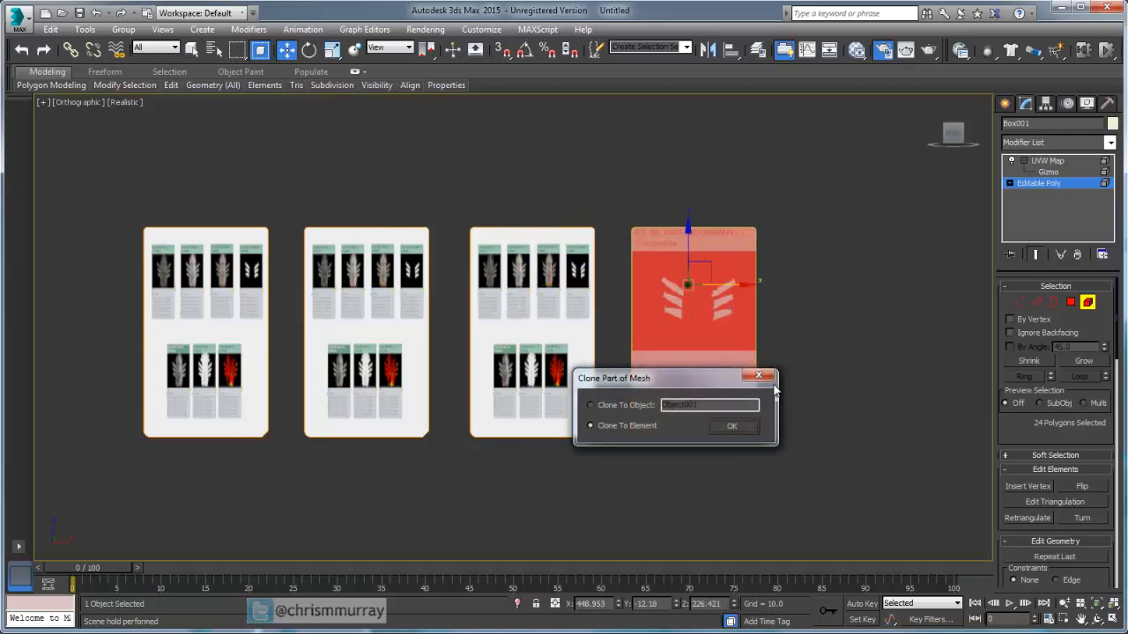
{"action": "left_click", "coordinate": [733, 429]}
Clone the fourth card into a second row below, at about X -31 and Z -106, using Clone To Element.
{"action": "scroll", "coordinate": [775, 282], "scroll_direction": "down", "scroll_amount": 5}
{"action": "middle_click_drag", "start_coordinate": [770, 309], "coordinate": [738, 261]}
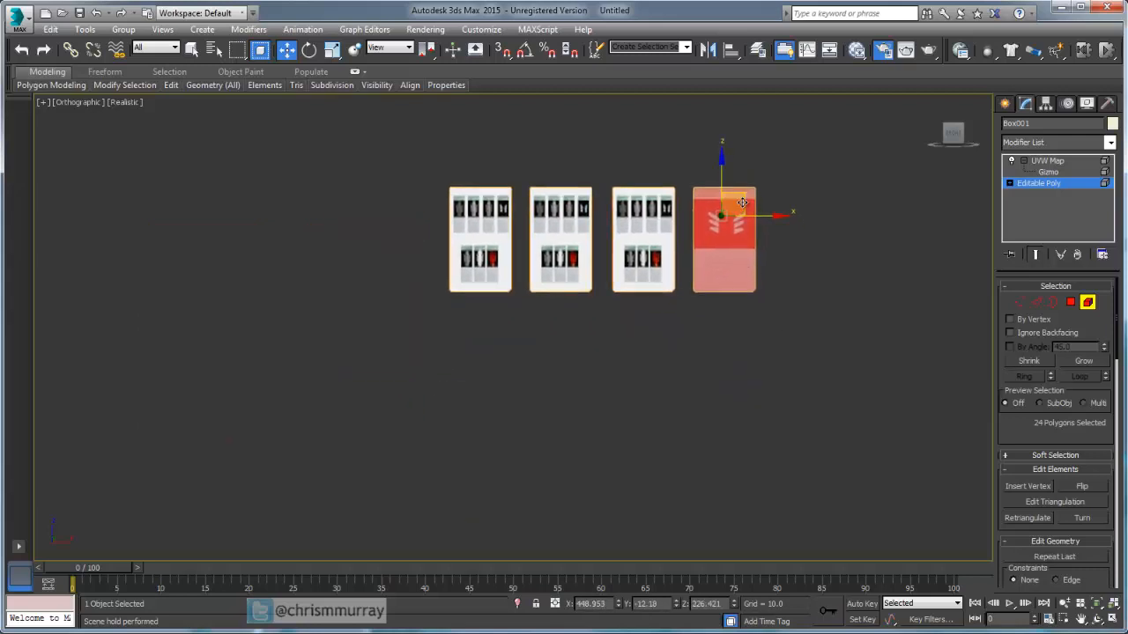
{"action": "mouse_move", "coordinate": [745, 197]}
{"action": "left_mouse_down"}
{"action": "mouse_move", "coordinate": [738, 308]}
{"action": "mouse_move", "coordinate": [541, 338]}
{"action": "left_mouse_up"}
{"action": "left_click", "coordinate": [733, 430]}
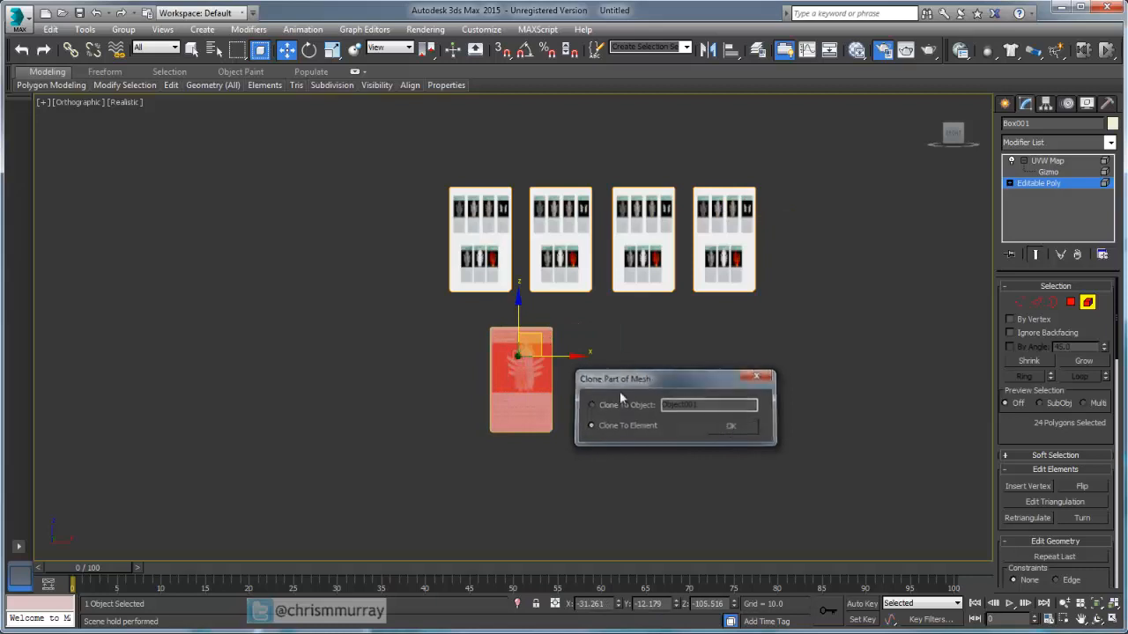
Nudge the new lower-row card to about X -28 and Z -110 so its edges fit its part of the texture.
{"action": "scroll", "coordinate": [564, 357], "scroll_direction": "up", "scroll_amount": 5}
{"action": "middle_click_drag", "start_coordinate": [563, 357], "coordinate": [570, 290]}
{"action": "scroll", "coordinate": [570, 291], "scroll_direction": "up", "scroll_amount": 3}
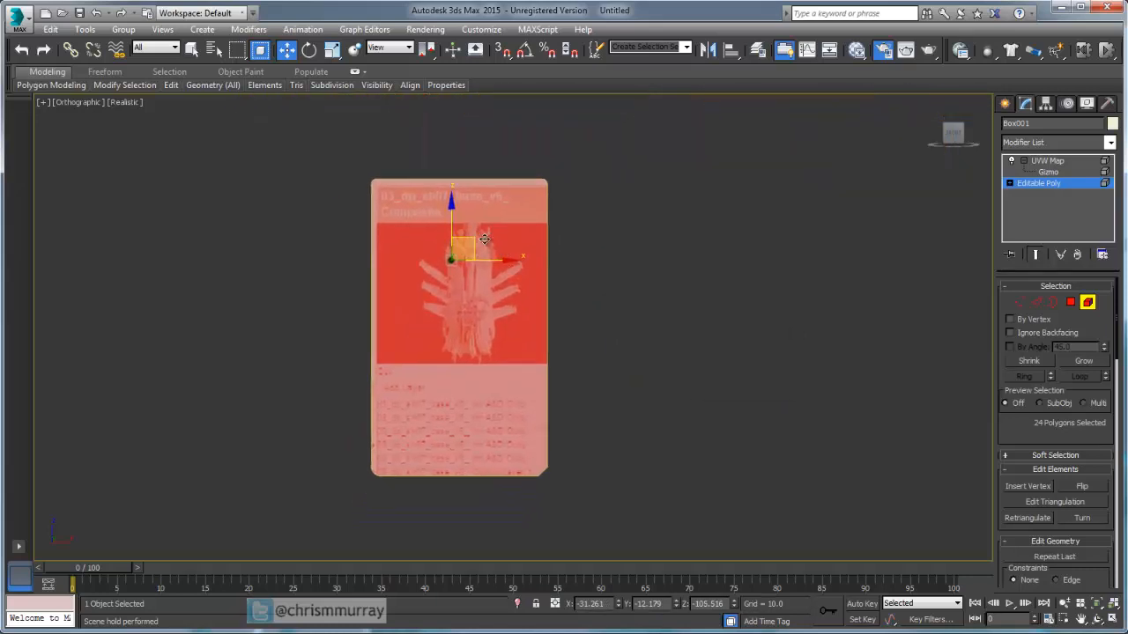
{"action": "left_click_drag", "start_coordinate": [478, 243], "coordinate": [475, 244]}
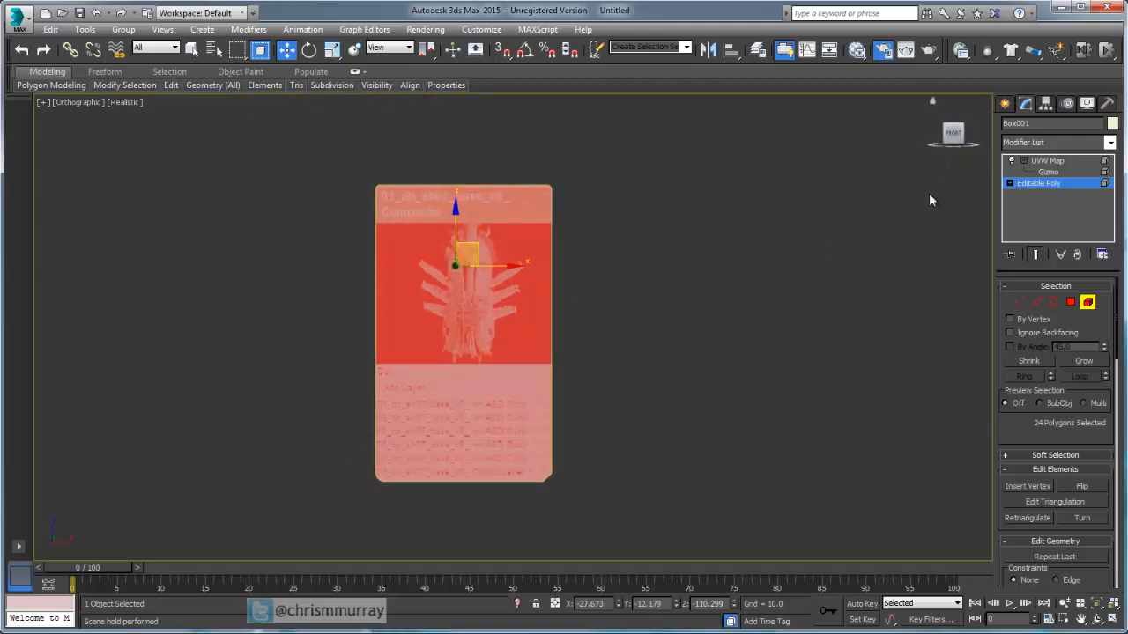
Clone the first lower-row card about 169 units along positive X with Clone To Element.
{"action": "scroll", "coordinate": [619, 290], "scroll_direction": "down", "scroll_amount": 2}
{"action": "middle_click_drag", "start_coordinate": [619, 290], "coordinate": [409, 283]}
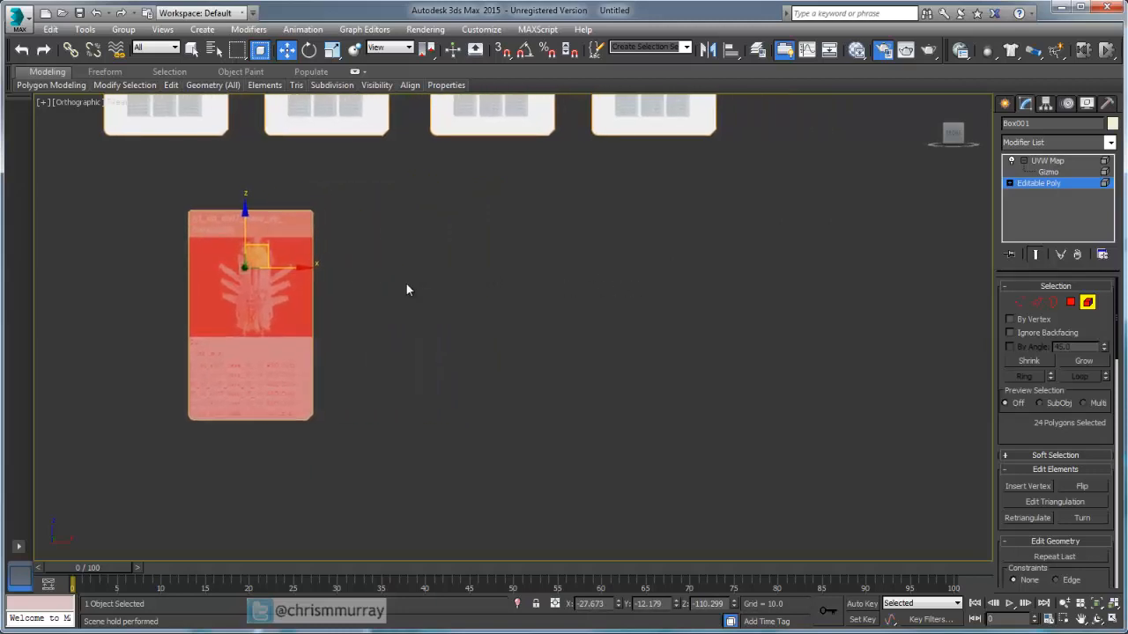
{"action": "mouse_move", "coordinate": [278, 268]}
{"action": "left_mouse_down"}
{"action": "mouse_move", "coordinate": [433, 286]}
{"action": "mouse_move", "coordinate": [413, 291]}
{"action": "mouse_move", "coordinate": [423, 294]}
{"action": "left_mouse_up"}
{"action": "left_click", "coordinate": [608, 425]}
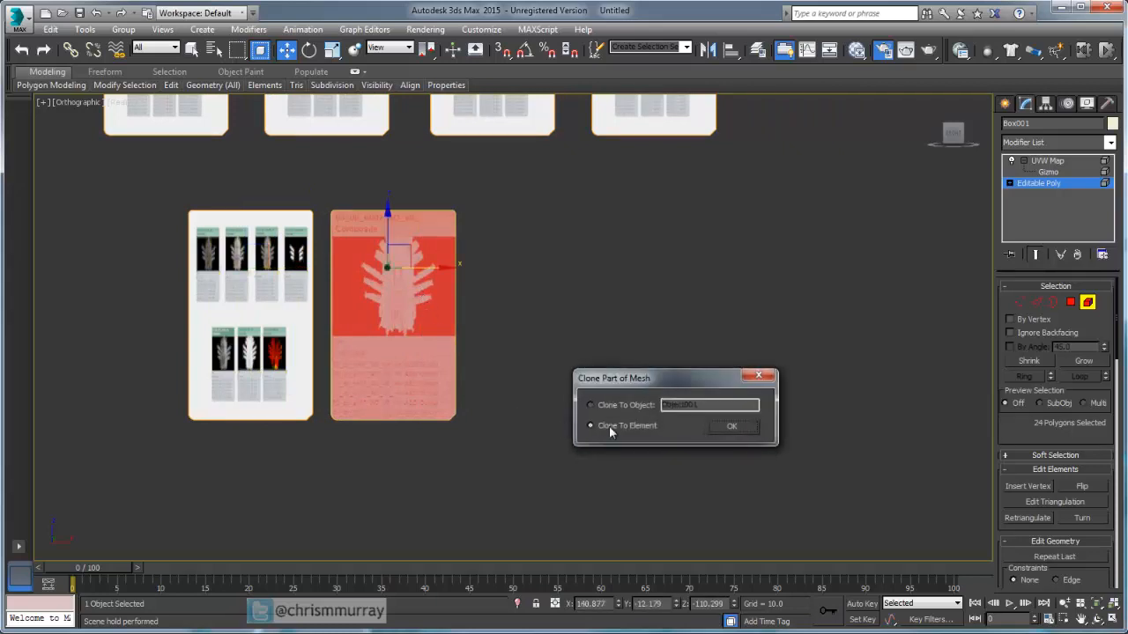
{"action": "left_click", "coordinate": [732, 427]}
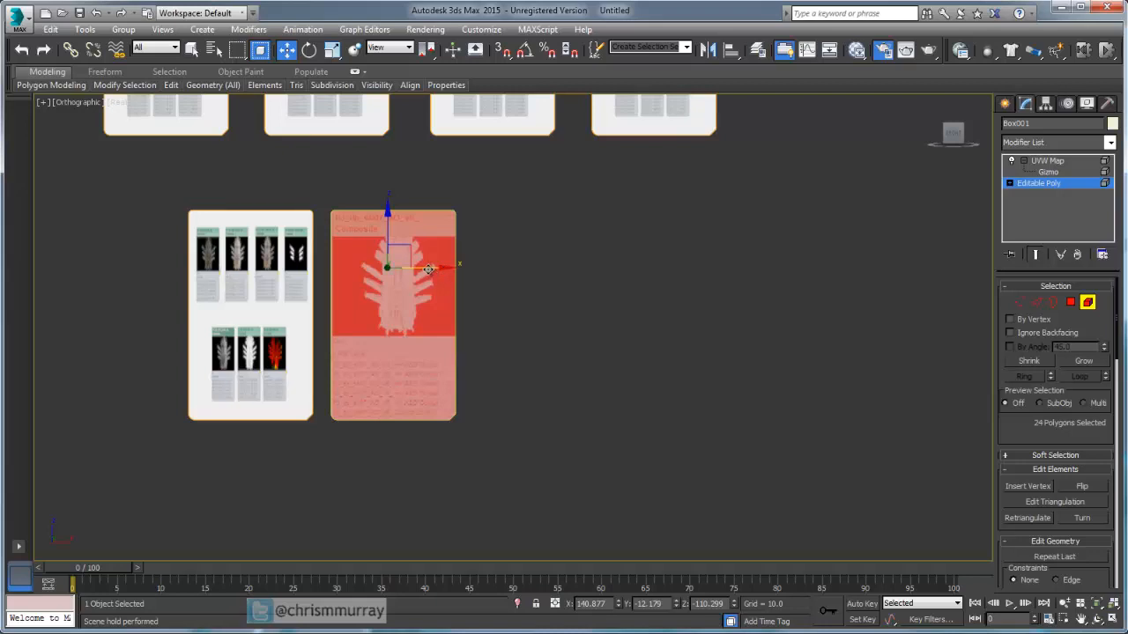
Add a third lower-row card by cloning the second about 167 units along positive X with Clone To Element.
{"action": "mouse_move", "coordinate": [433, 271]}
{"action": "left_mouse_down"}
{"action": "mouse_move", "coordinate": [584, 288]}
{"action": "mouse_move", "coordinate": [573, 290]}
{"action": "left_mouse_up"}
{"action": "left_click_drag", "start_coordinate": [564, 291], "coordinate": [570, 292]}
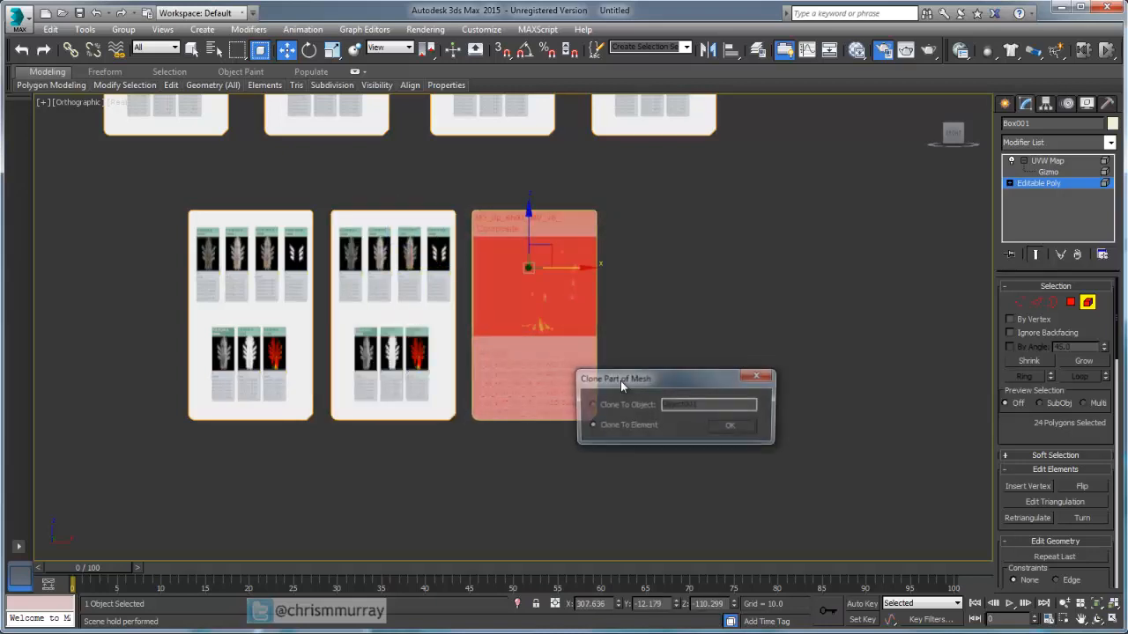
{"action": "left_click", "coordinate": [718, 426]}
Fine-tune the third lower-row card's X position against its texture and select the middle lower-row card.
{"action": "scroll", "coordinate": [523, 304], "scroll_direction": "up", "scroll_amount": 4}
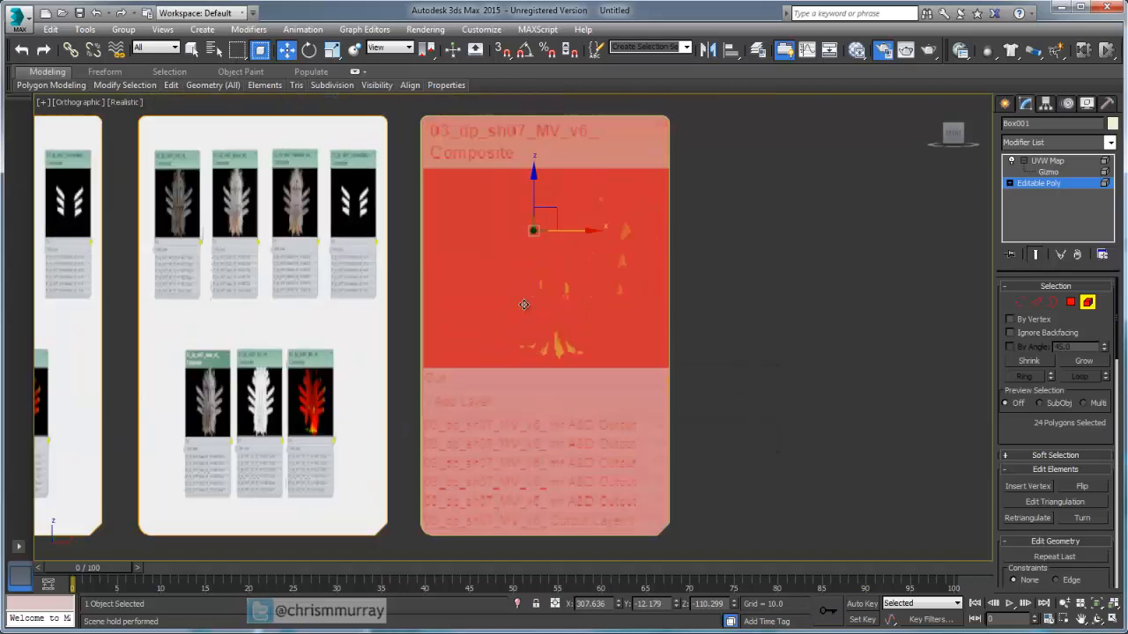
{"action": "middle_click_drag", "start_coordinate": [524, 304], "coordinate": [591, 323]}
{"action": "left_click_drag", "start_coordinate": [618, 250], "coordinate": [629, 250]}
{"action": "left_click", "coordinate": [347, 263]}
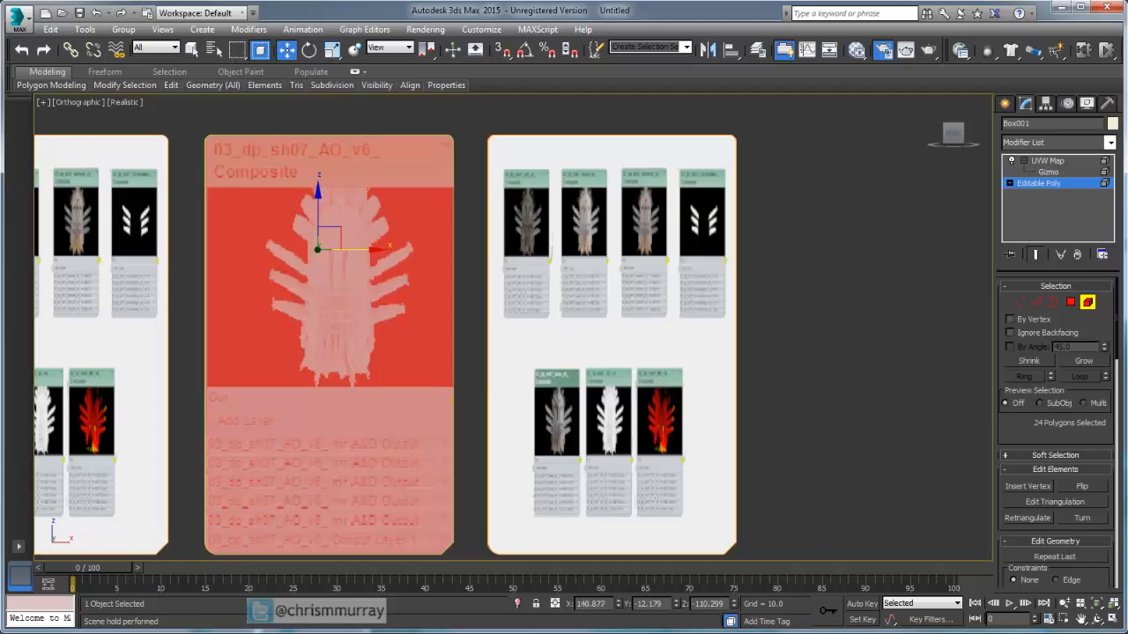
Leave the Element level and switch to the UVW Map modifier to review all seven cards.
{"action": "left_click", "coordinate": [1087, 303]}
{"action": "left_click", "coordinate": [1052, 161]}
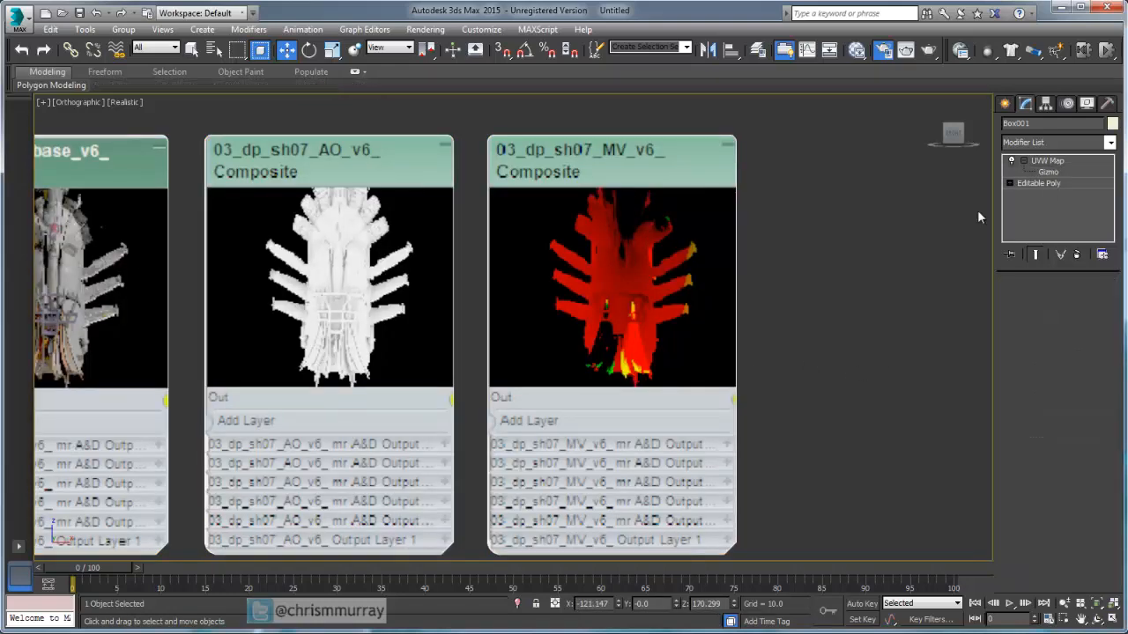
{"action": "scroll", "coordinate": [591, 211], "scroll_direction": "down", "scroll_amount": 3}
{"action": "middle_click_drag", "start_coordinate": [591, 212], "coordinate": [568, 271]}
{"action": "scroll", "coordinate": [574, 256], "scroll_direction": "down", "scroll_amount": 2}
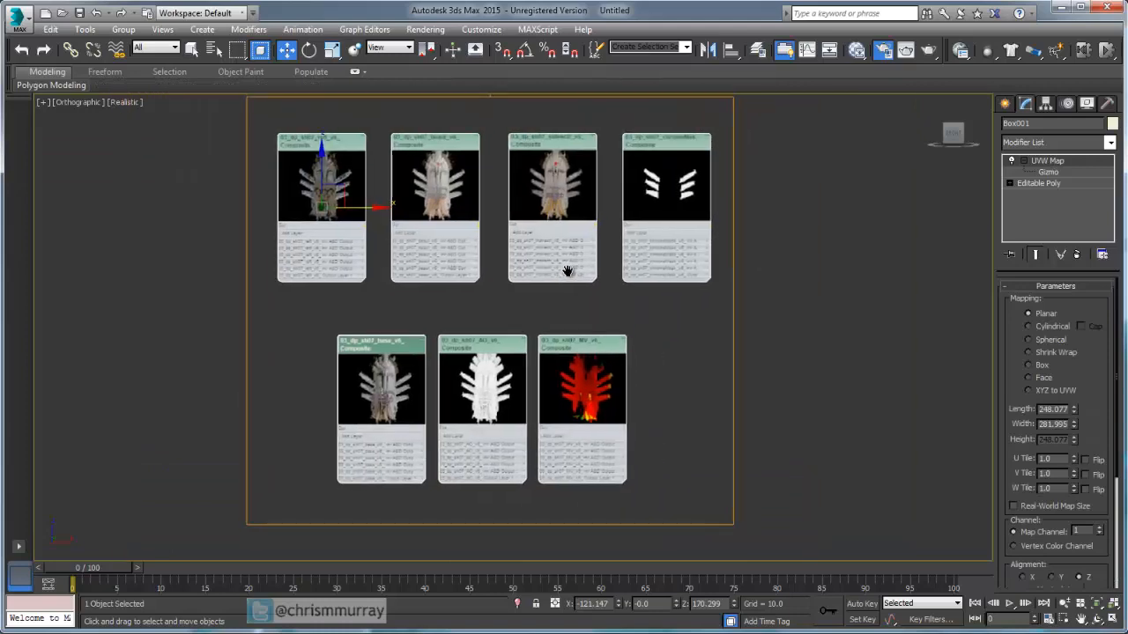
Collapse the entire modifier stack into one Editable Poly with Collapse All, accepting the warning, and check its Element level.
{"action": "right_click", "coordinate": [1046, 184]}
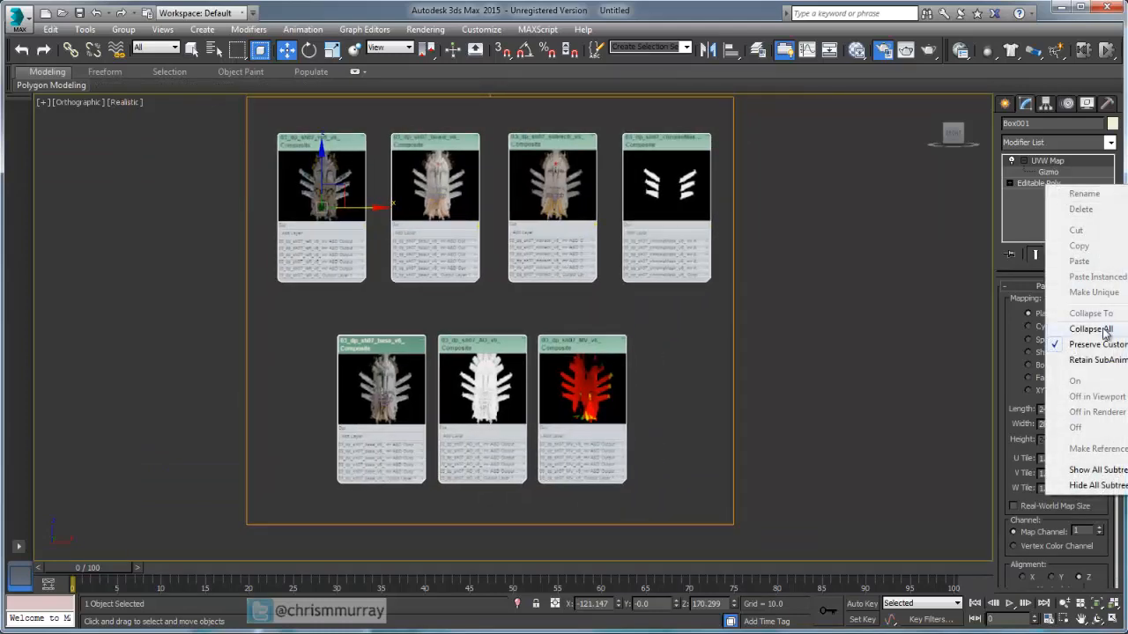
{"action": "left_click", "coordinate": [1101, 330]}
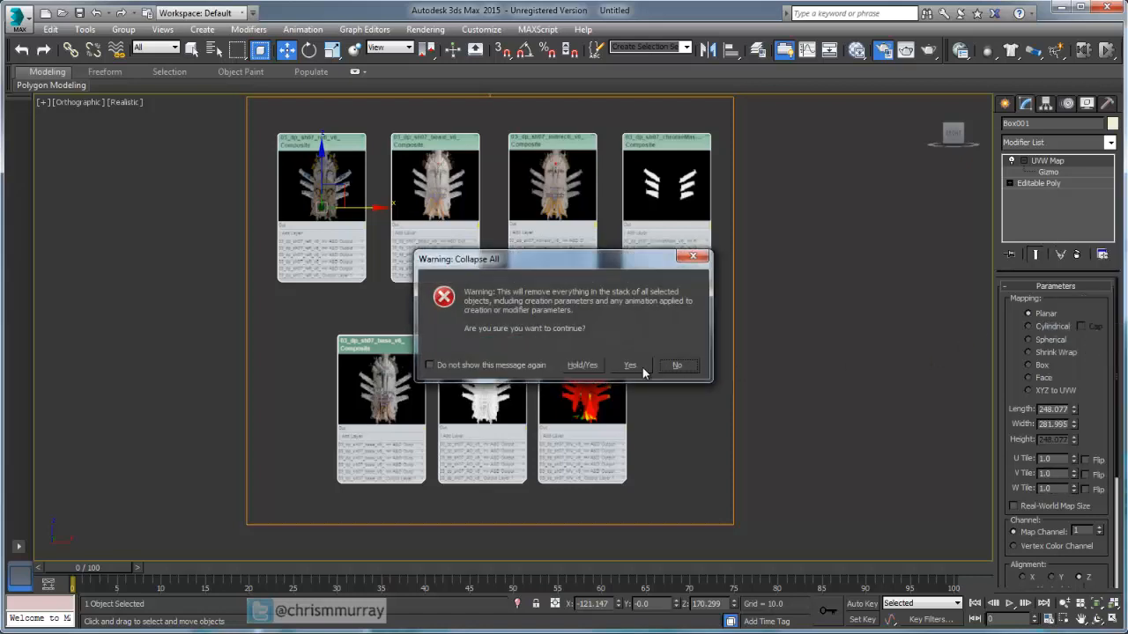
{"action": "left_click", "coordinate": [599, 365]}
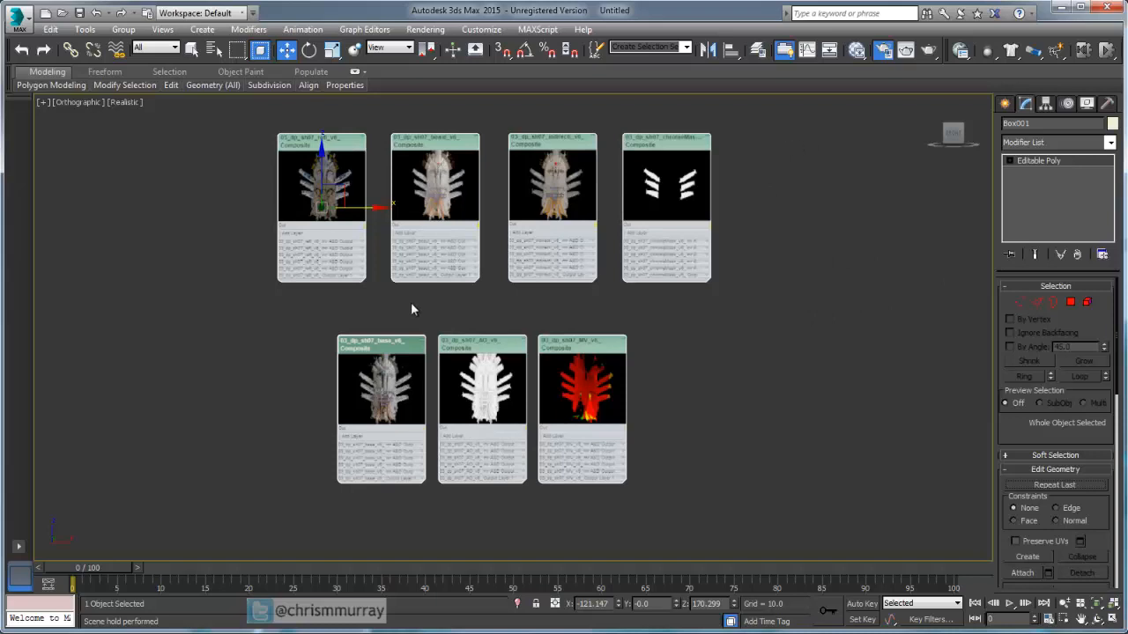
{"action": "left_click", "coordinate": [1087, 302]}
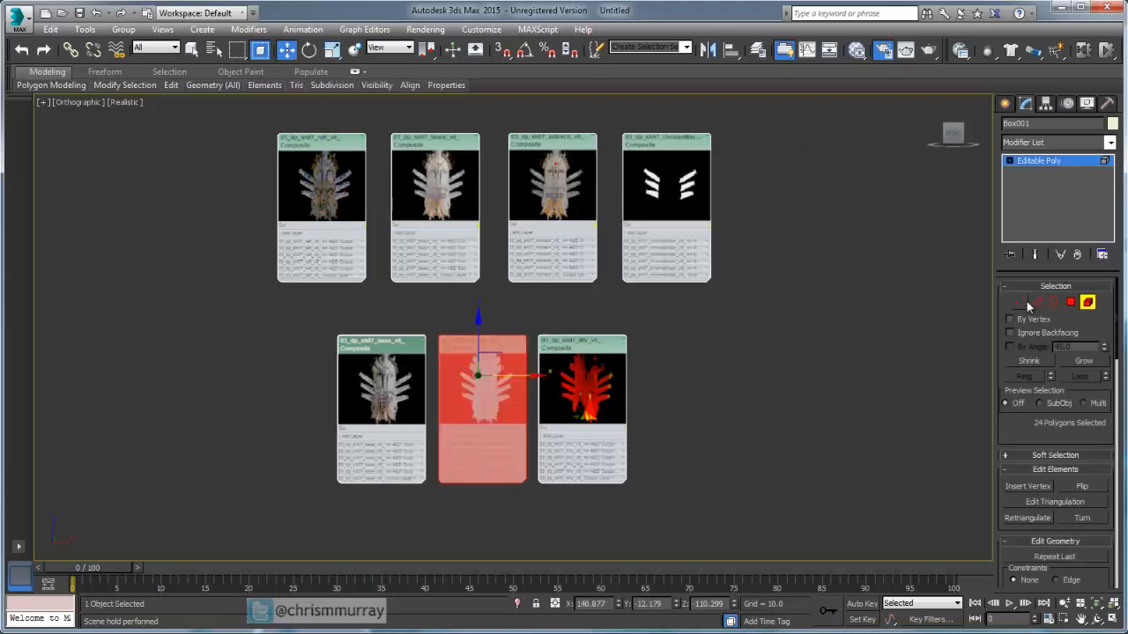
{"action": "left_click", "coordinate": [1085, 303]}
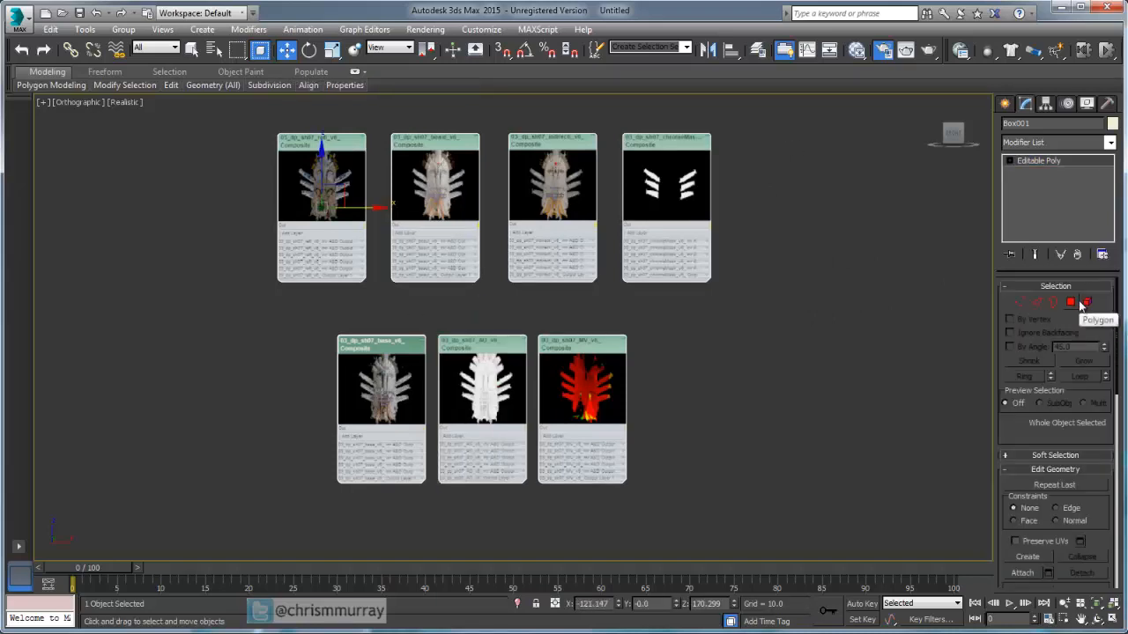